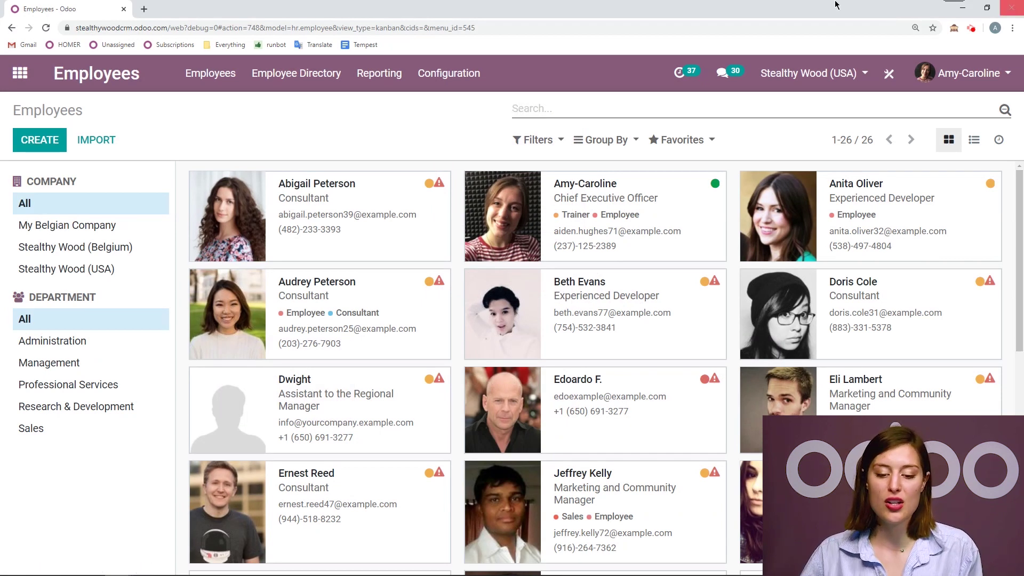
- Check the Skills Management option in the Employees app settings
{"action": "left_click", "coordinate": [475, 78]}
{"action": "left_click", "coordinate": [472, 102]}
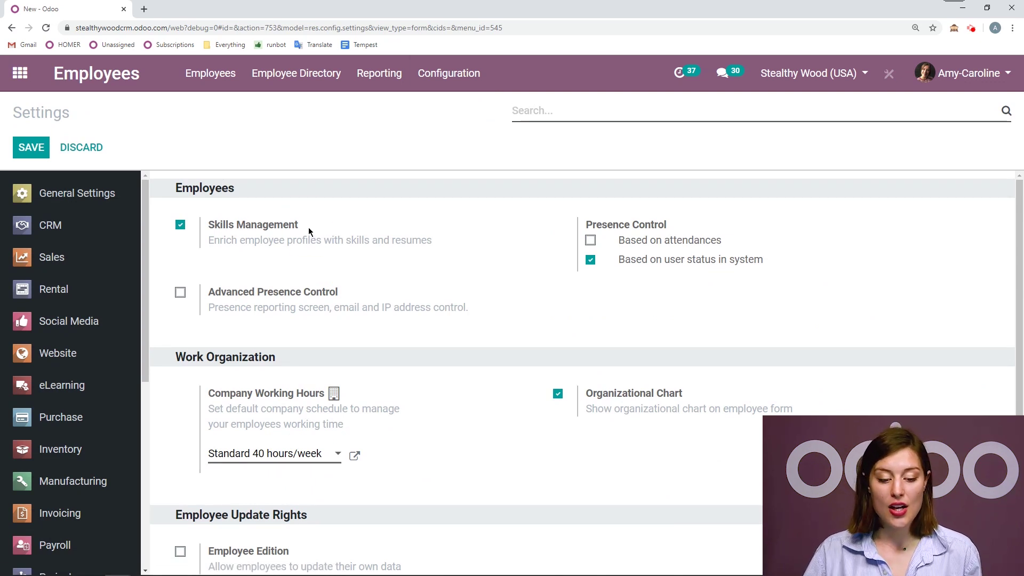
{"action": "triple_click", "coordinate": [209, 226]}
{"action": "left_click", "coordinate": [313, 196]}
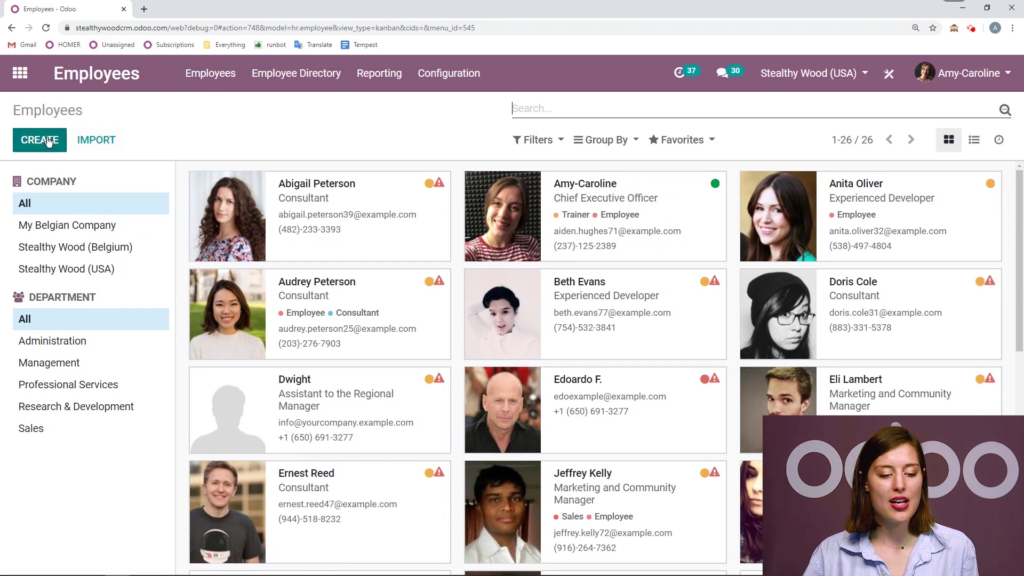
- Create a new employee with the employee's full name and job title Consultant
{"action": "left_click", "coordinate": [48, 141]}
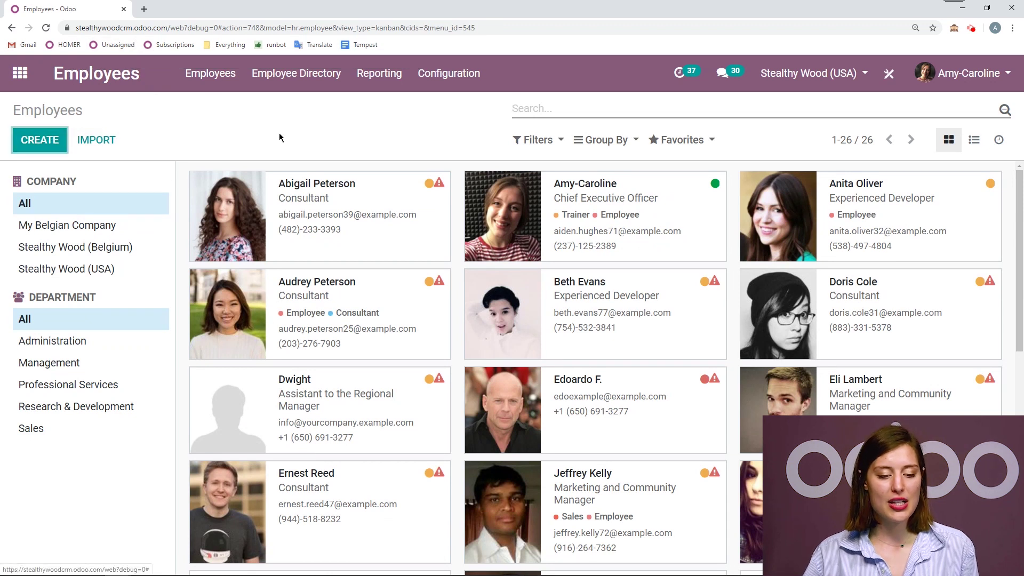
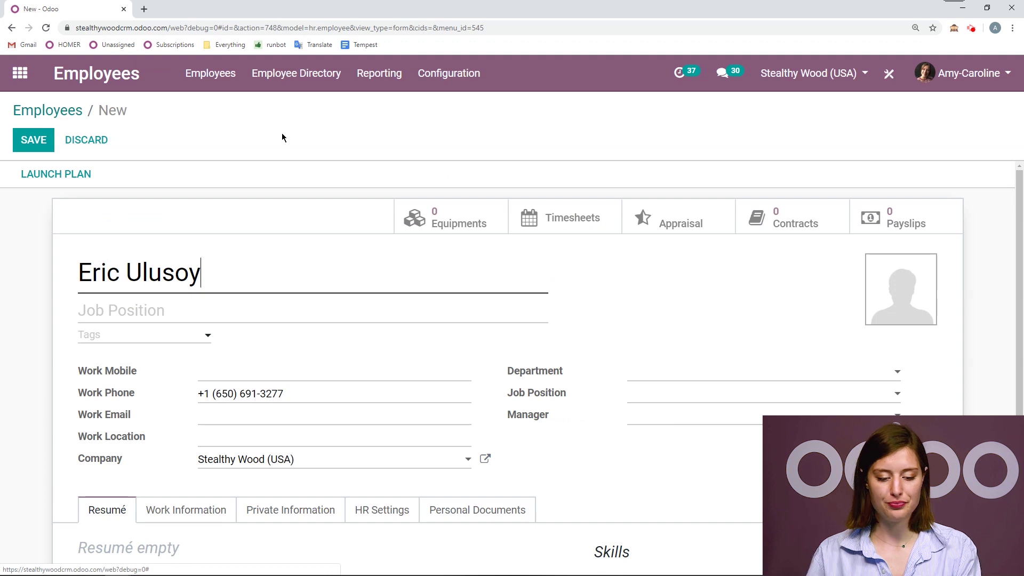
{"action": "left_click", "coordinate": [180, 312]}
{"action": "type", "text": "Co"}
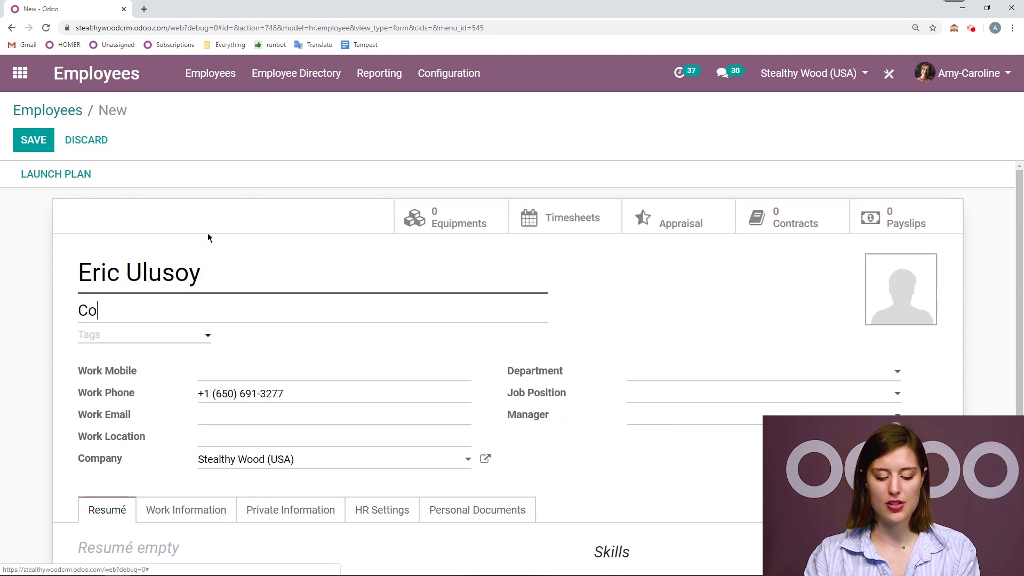
{"action": "type", "text": "nsultant"}
{"action": "scroll", "coordinate": [331, 240], "scroll_direction": "down", "scroll_amount": 3}
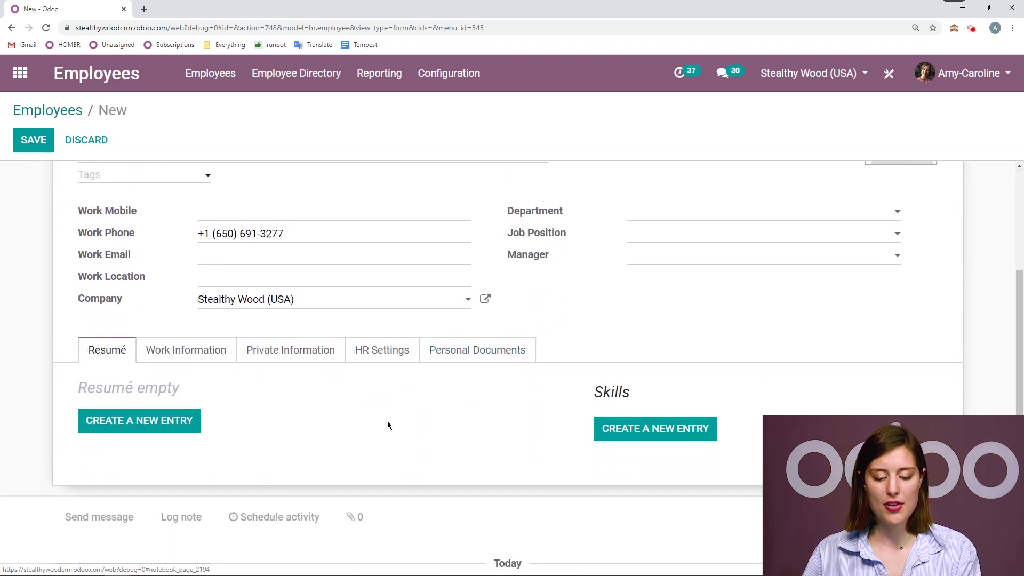
- Review the HR Settings and appraisal reviewer, save the employee, and view the Resumé tab
{"action": "left_click", "coordinate": [391, 355]}
{"action": "scroll", "coordinate": [681, 395], "scroll_direction": "down", "scroll_amount": 6}
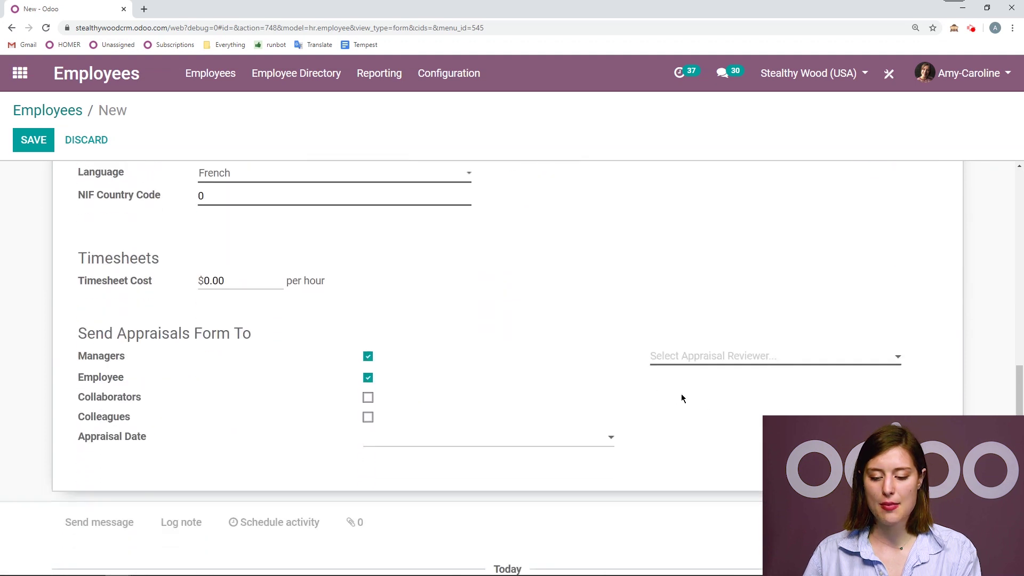
{"action": "left_click", "coordinate": [723, 349]}
{"action": "key", "text": "Escape"}
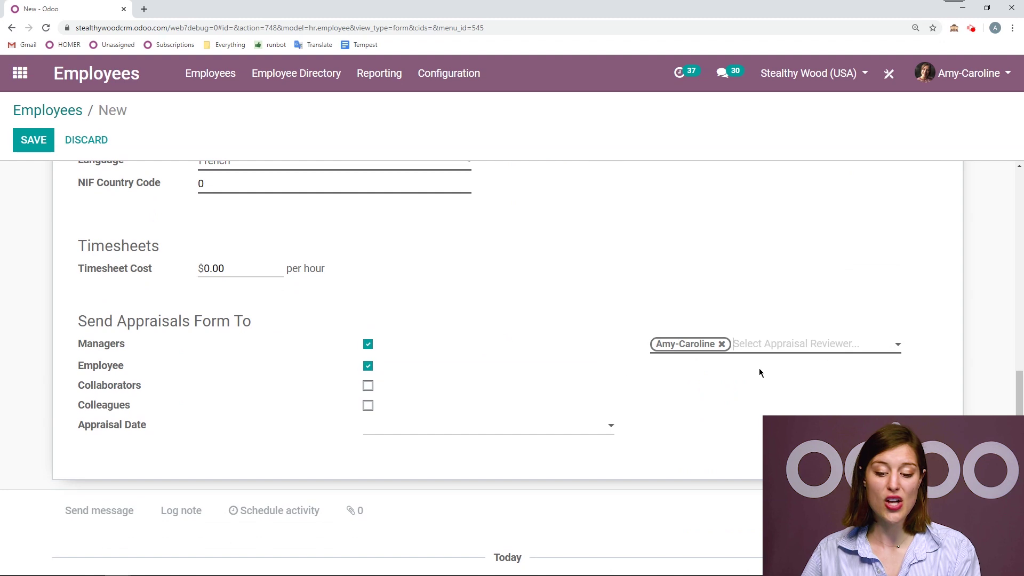
{"action": "scroll", "coordinate": [896, 360], "scroll_direction": "up", "scroll_amount": 7}
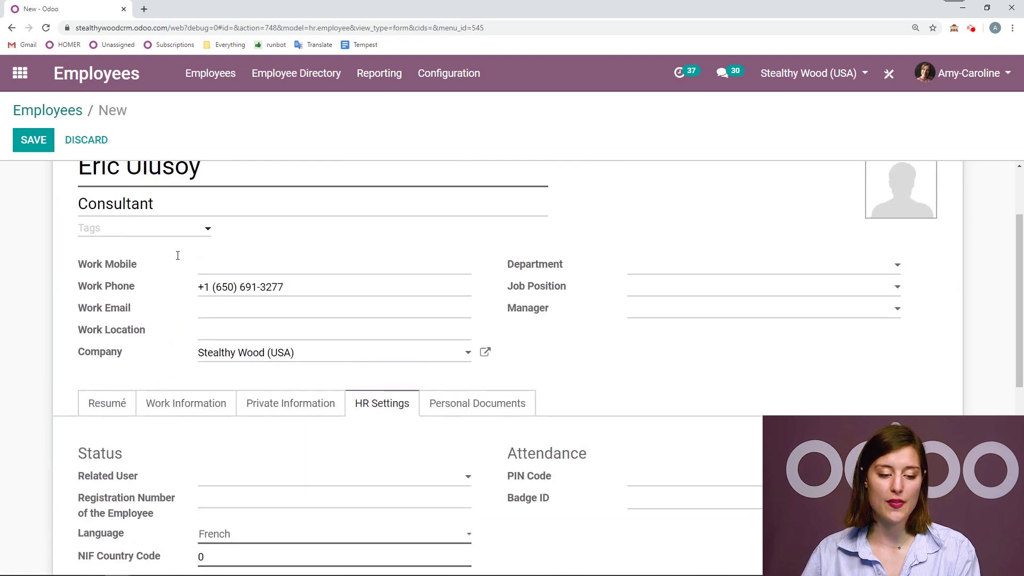
{"action": "left_click", "coordinate": [39, 141]}
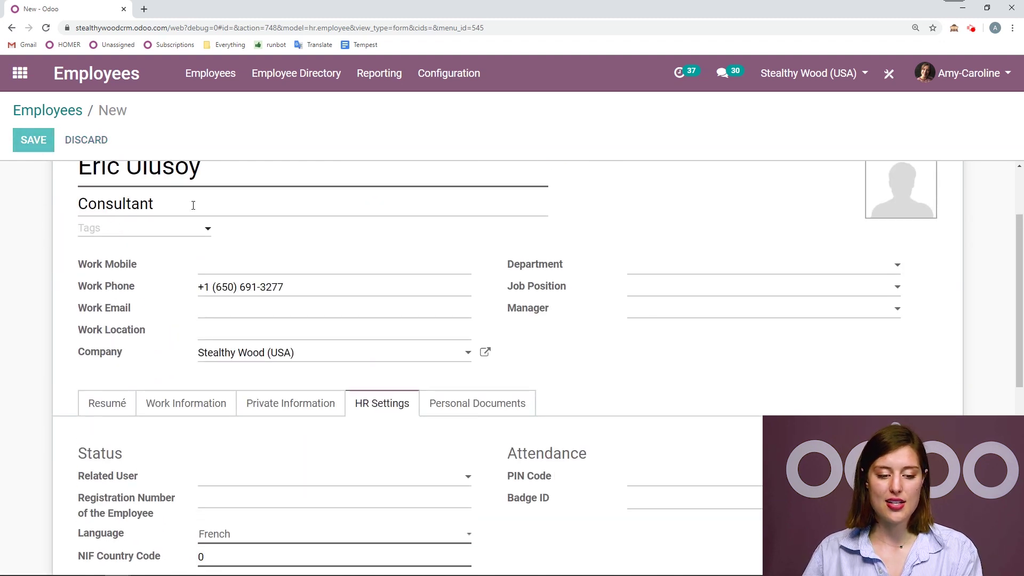
{"action": "left_click", "coordinate": [98, 378]}
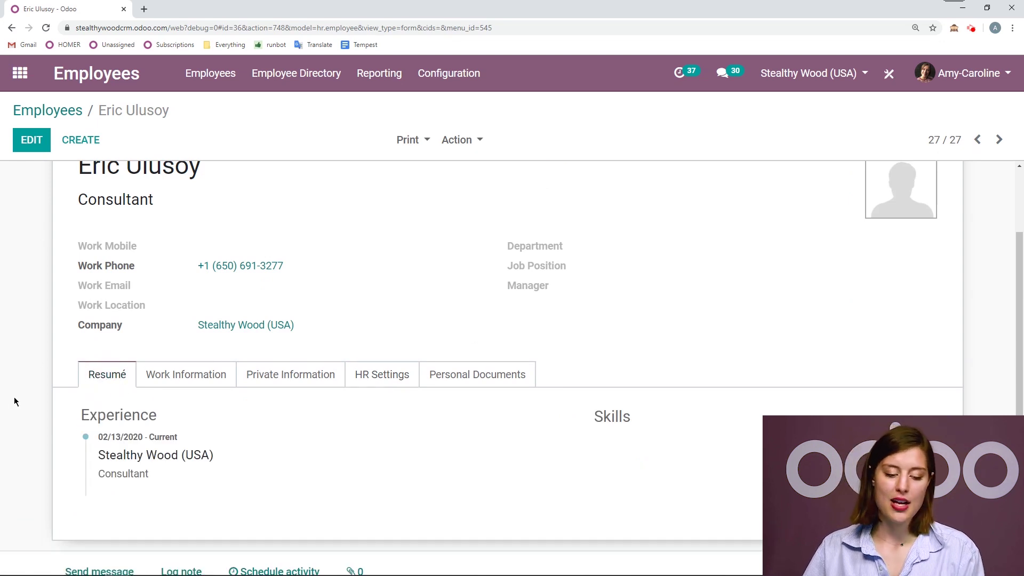
- Add an Experience résumé line titled 'Internship in Malaysia' with Classic display type
{"action": "scroll", "coordinate": [22, 397], "scroll_direction": "up", "scroll_amount": 1}
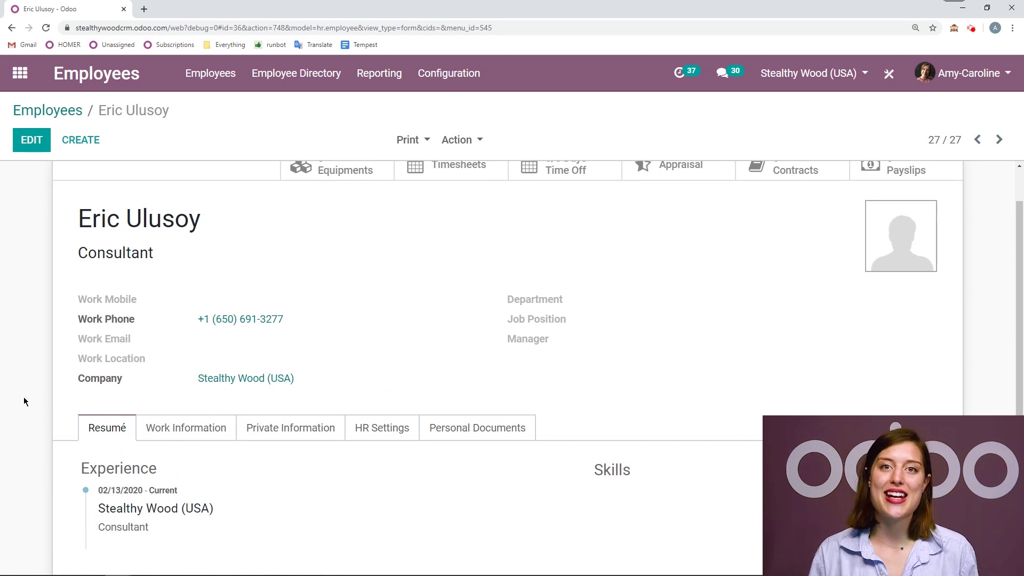
{"action": "left_click", "coordinate": [38, 142]}
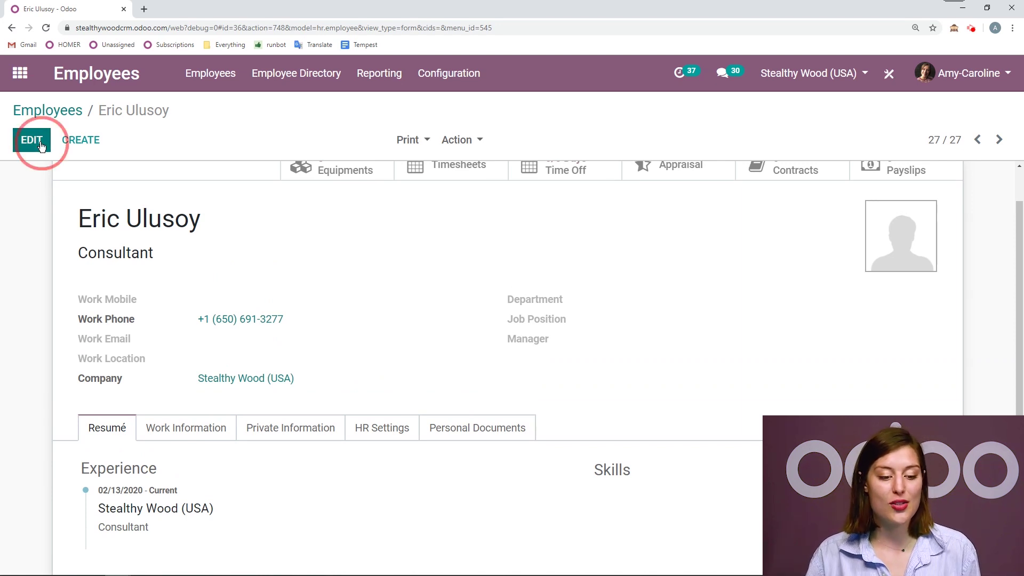
{"action": "scroll", "coordinate": [507, 405], "scroll_direction": "down", "scroll_amount": 2}
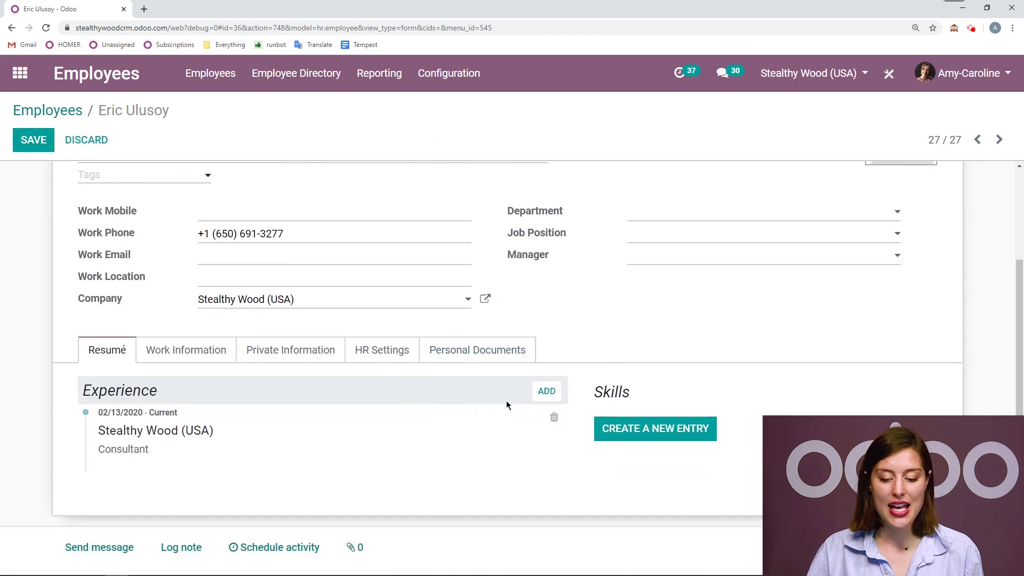
{"action": "left_click", "coordinate": [546, 391]}
{"action": "type", "text": "Internship in Malaysia"}
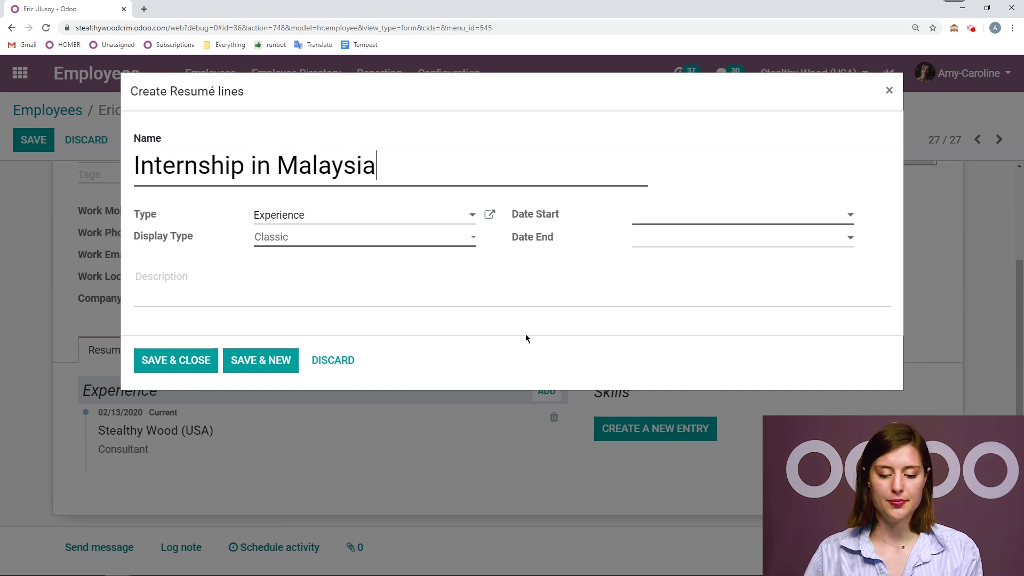
{"action": "left_click", "coordinate": [314, 217]}
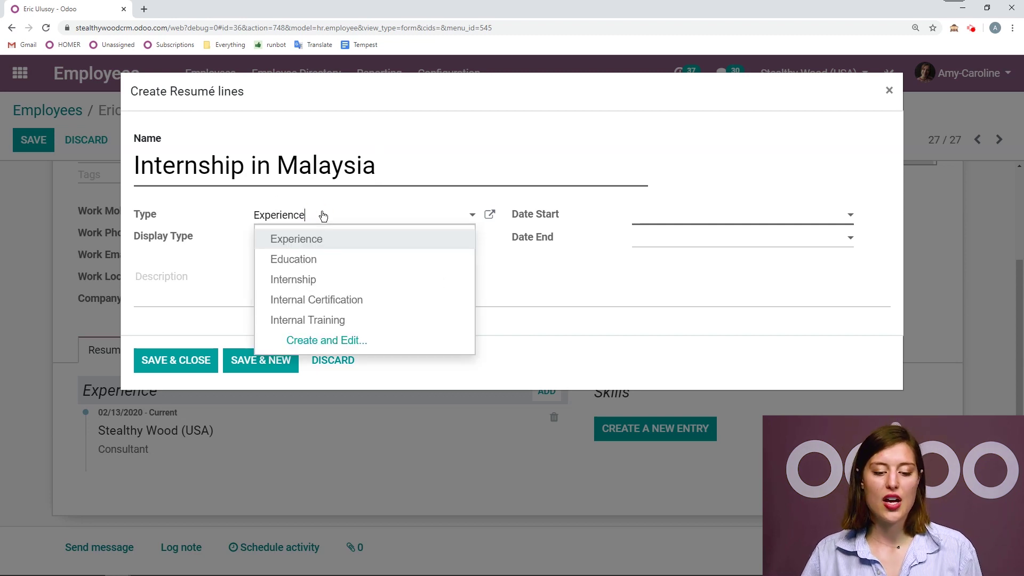
{"action": "left_click", "coordinate": [323, 215]}
{"action": "left_click", "coordinate": [314, 240]}
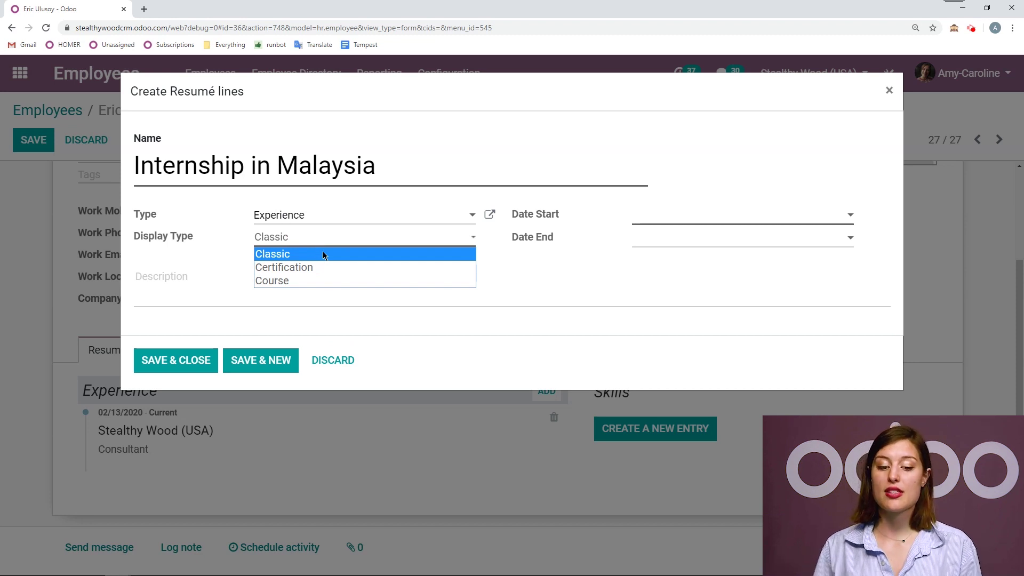
{"action": "left_click", "coordinate": [330, 254]}
- Date the internship from 12/01/2019 to 01/31/2020 and save the line
{"action": "left_click", "coordinate": [687, 221]}
{"action": "left_click", "coordinate": [658, 241]}
{"action": "left_click", "coordinate": [657, 241]}
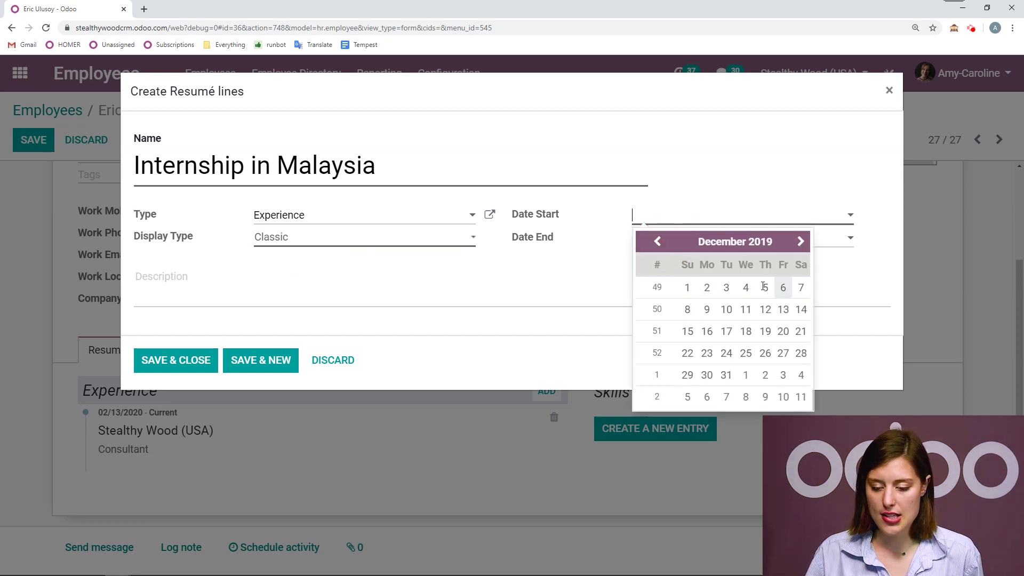
{"action": "left_click", "coordinate": [687, 287]}
{"action": "left_click", "coordinate": [731, 238]}
{"action": "left_click", "coordinate": [658, 264]}
{"action": "left_click", "coordinate": [781, 397]}
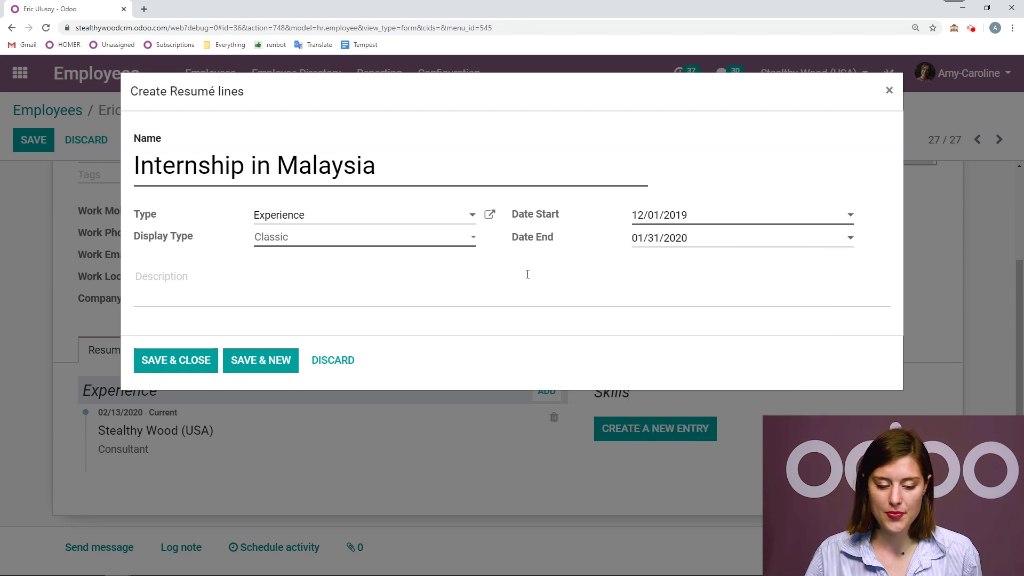
{"action": "left_click", "coordinate": [179, 367]}
{"action": "scroll", "coordinate": [266, 389], "scroll_direction": "down", "scroll_amount": 2}
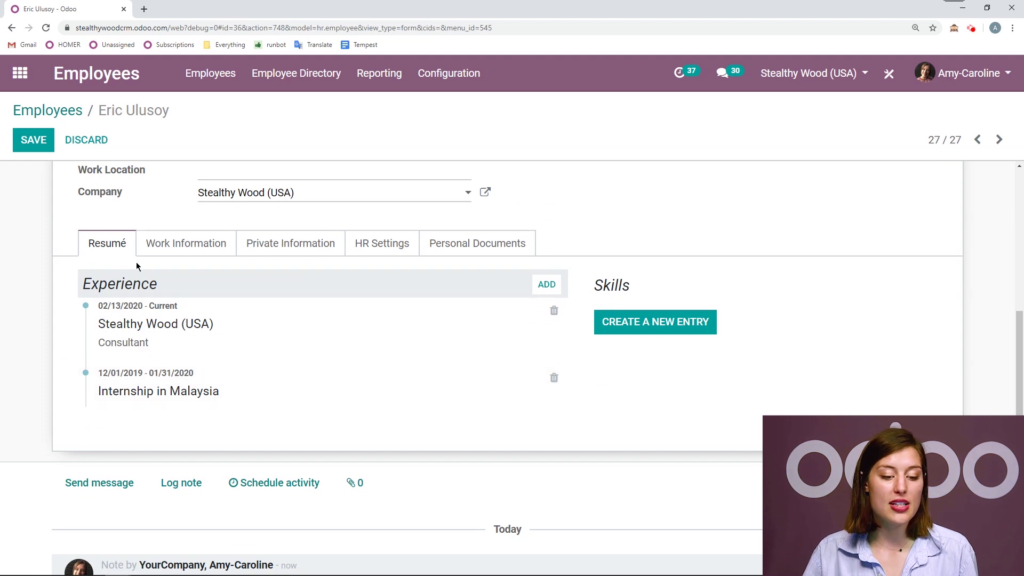
- Add another résumé line of type Education titled 'McGill University'
{"action": "left_click", "coordinate": [543, 295]}
{"action": "left_click", "coordinate": [352, 216]}
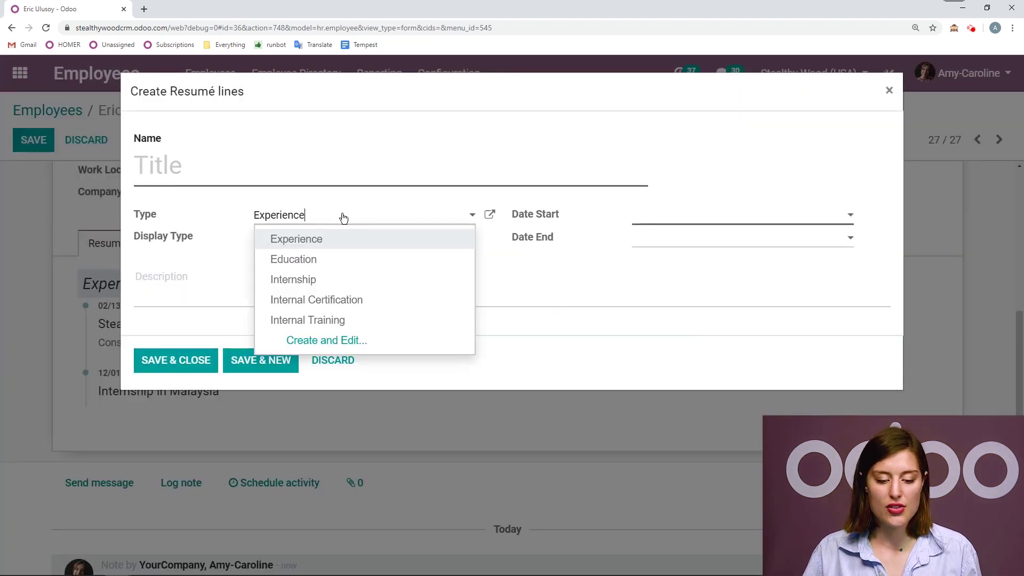
{"action": "left_click", "coordinate": [314, 259]}
{"action": "left_click", "coordinate": [305, 168]}
{"action": "type", "text": "McG"}
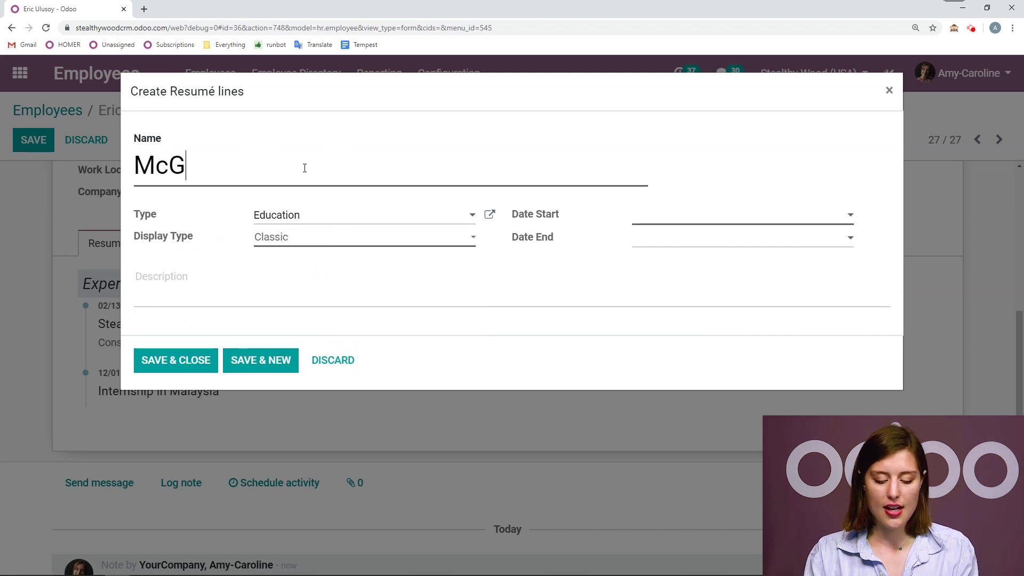
{"action": "type", "text": "ill University"}
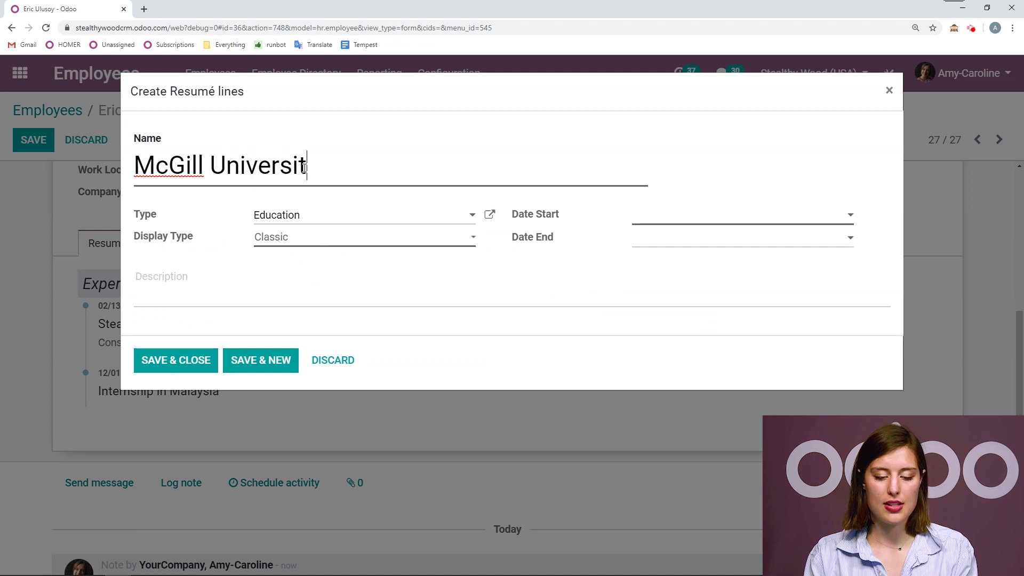
- Set the education start date to 08/07/2012
{"action": "left_click", "coordinate": [676, 216]}
{"action": "left_click", "coordinate": [721, 238]}
{"action": "left_click", "coordinate": [722, 238]}
{"action": "left_click", "coordinate": [643, 238]}
{"action": "left_click", "coordinate": [691, 321]}
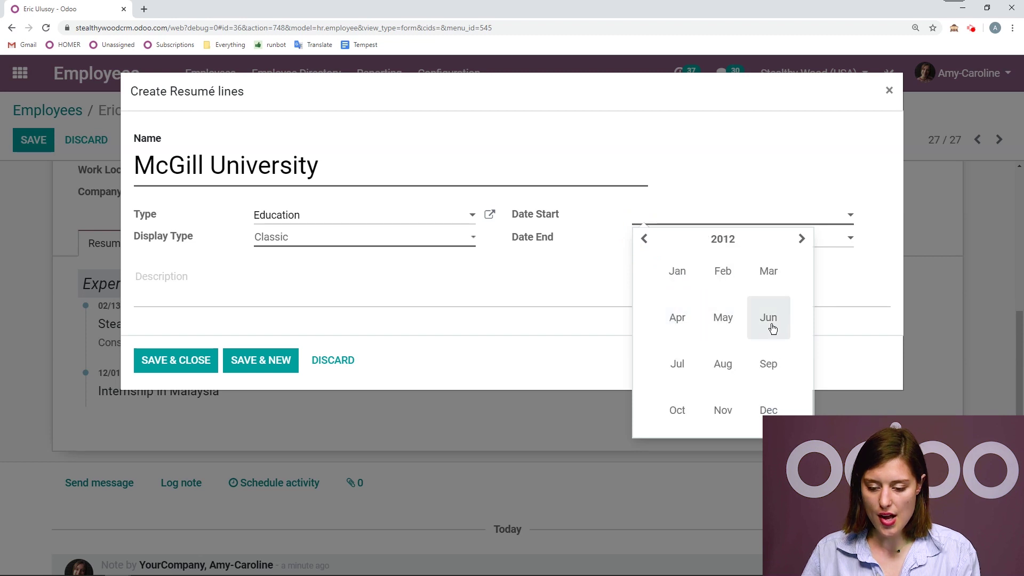
{"action": "left_click", "coordinate": [723, 361]}
{"action": "left_click", "coordinate": [725, 307]}
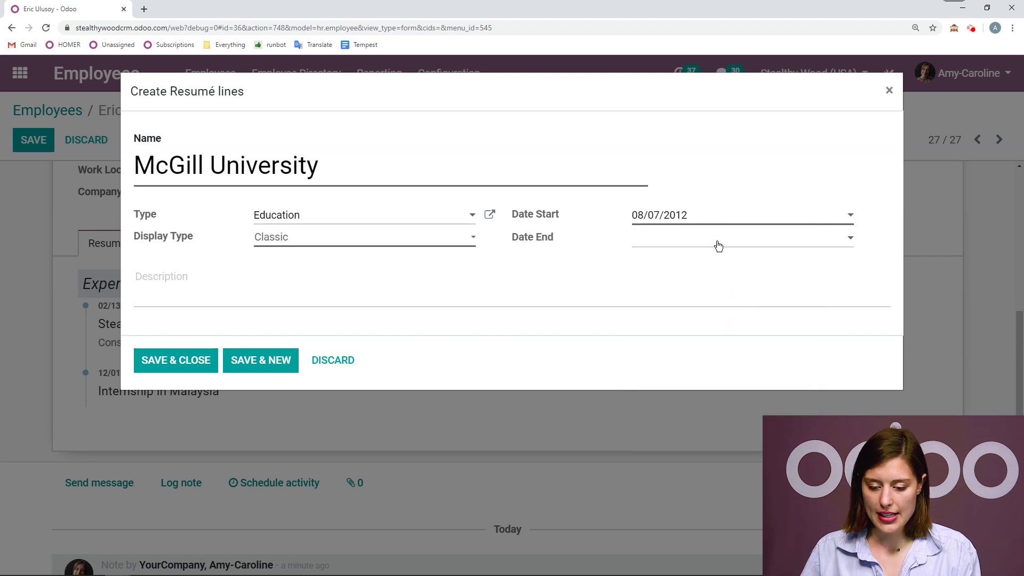
- Set the end date to 05/03/2016 and save the McGill line
{"action": "left_click", "coordinate": [718, 244]}
{"action": "left_click", "coordinate": [728, 262]}
{"action": "left_click", "coordinate": [673, 262]}
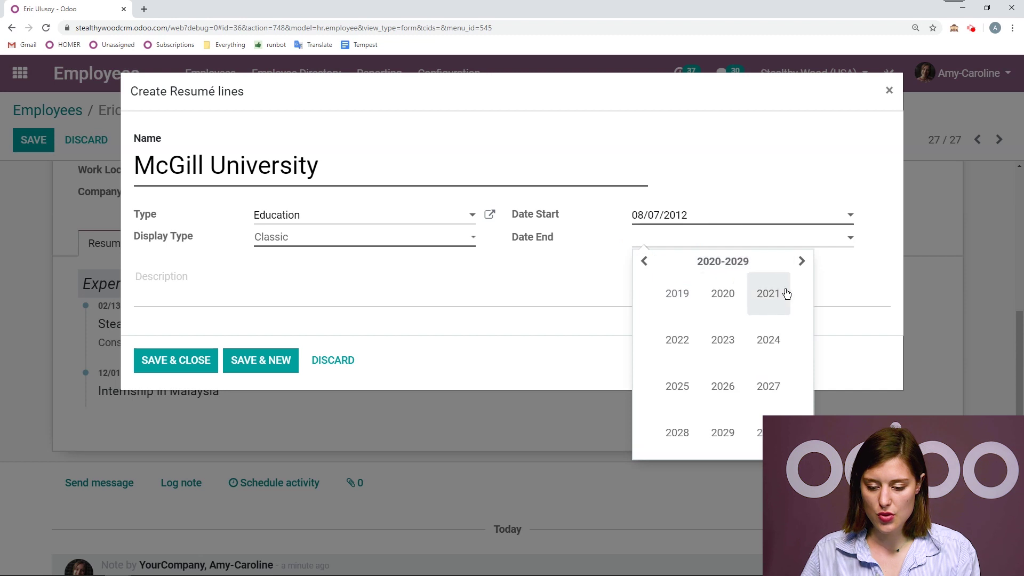
{"action": "left_click", "coordinate": [644, 261]}
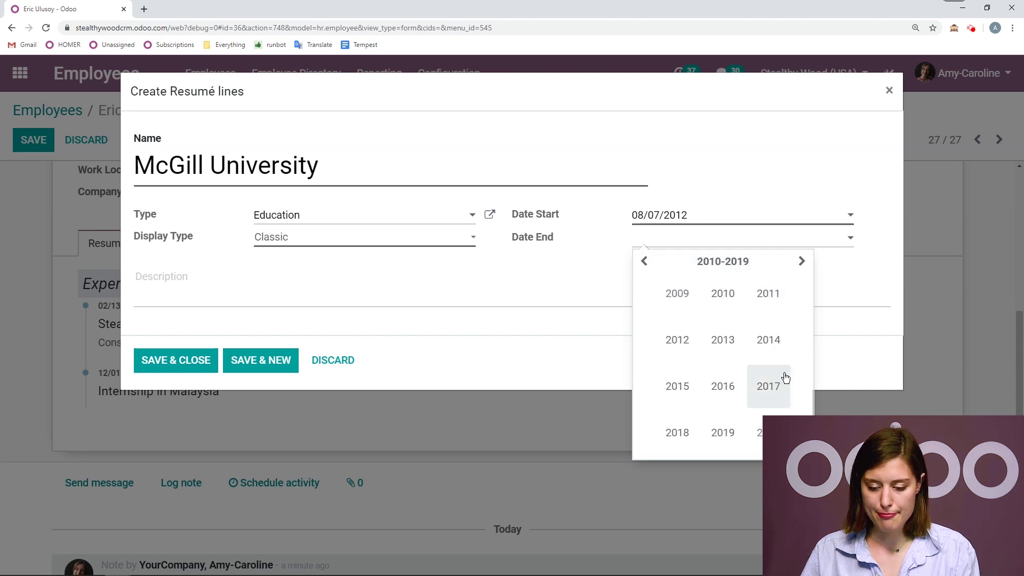
{"action": "left_click", "coordinate": [725, 385]}
{"action": "left_click", "coordinate": [725, 356]}
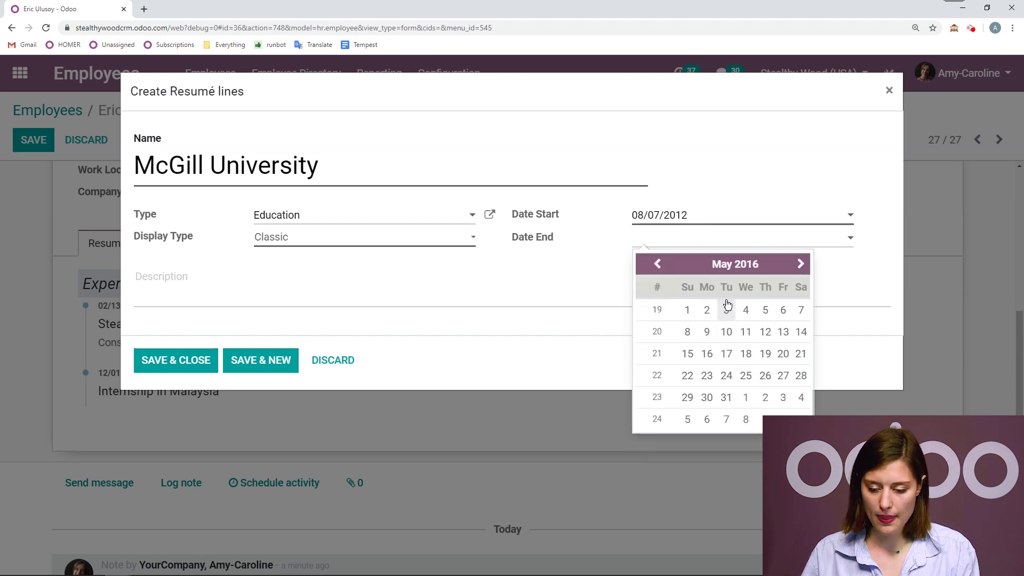
{"action": "left_click", "coordinate": [727, 306]}
{"action": "left_click", "coordinate": [197, 360]}
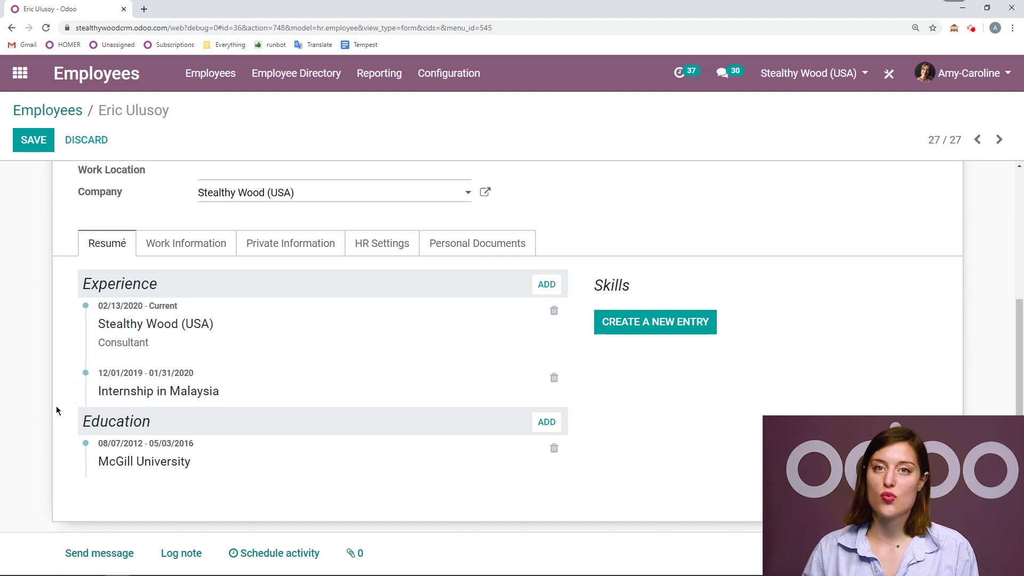
{"action": "left_click", "coordinate": [537, 426]}
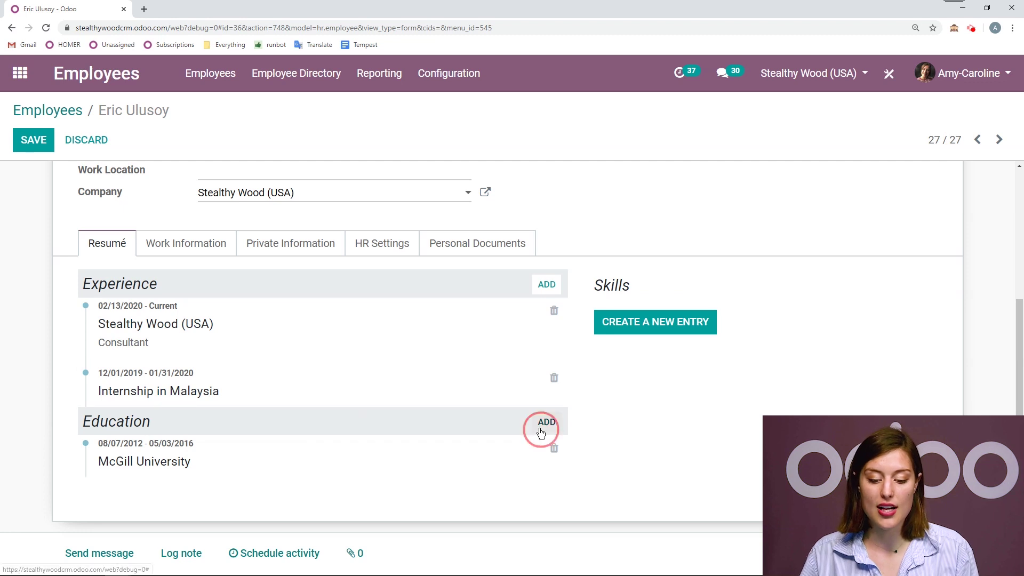
{"action": "left_click", "coordinate": [276, 214]}
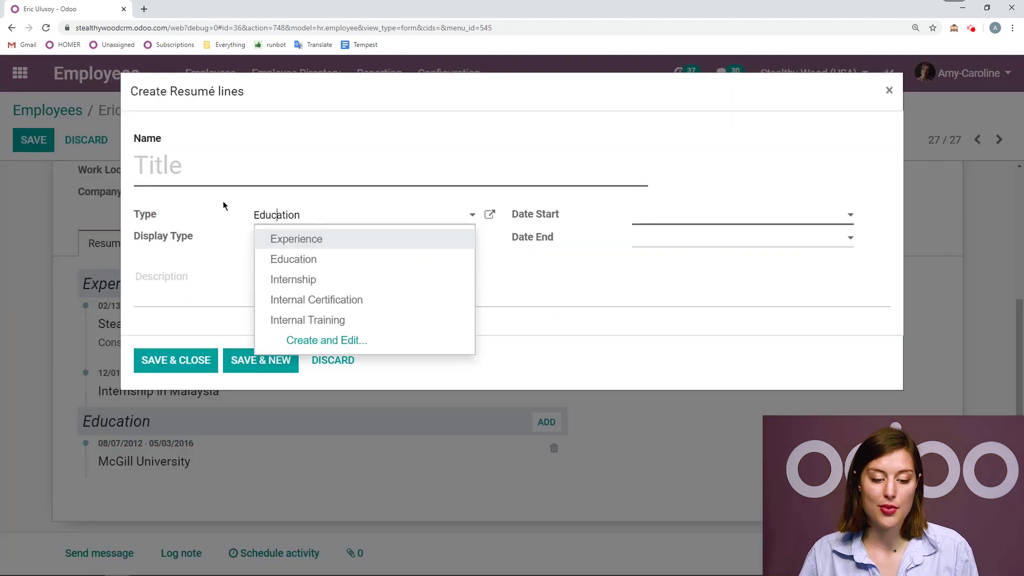
{"action": "left_click", "coordinate": [212, 215]}
{"action": "left_click", "coordinate": [353, 216]}
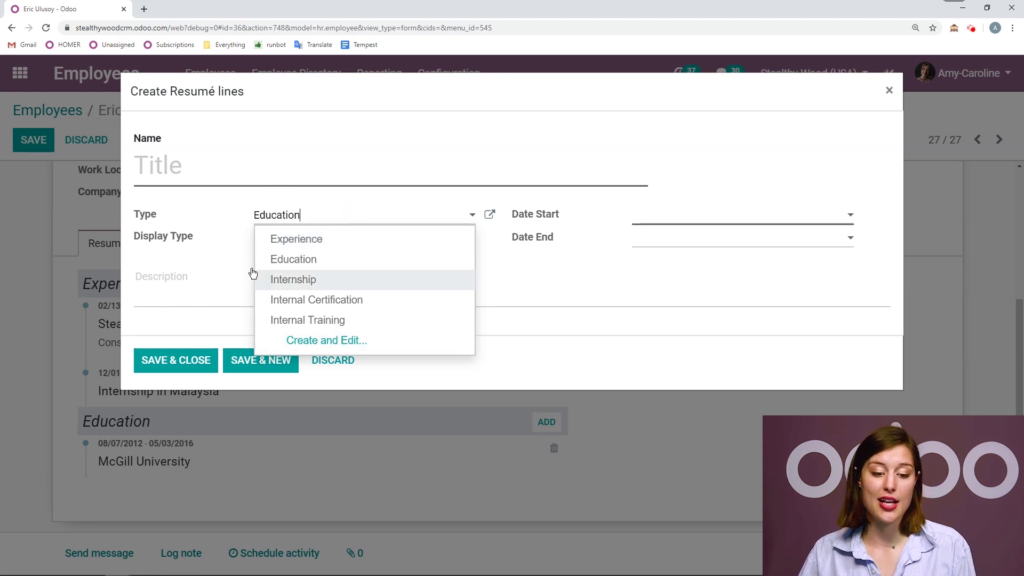
{"action": "left_click", "coordinate": [213, 227]}
{"action": "left_click", "coordinate": [352, 363]}
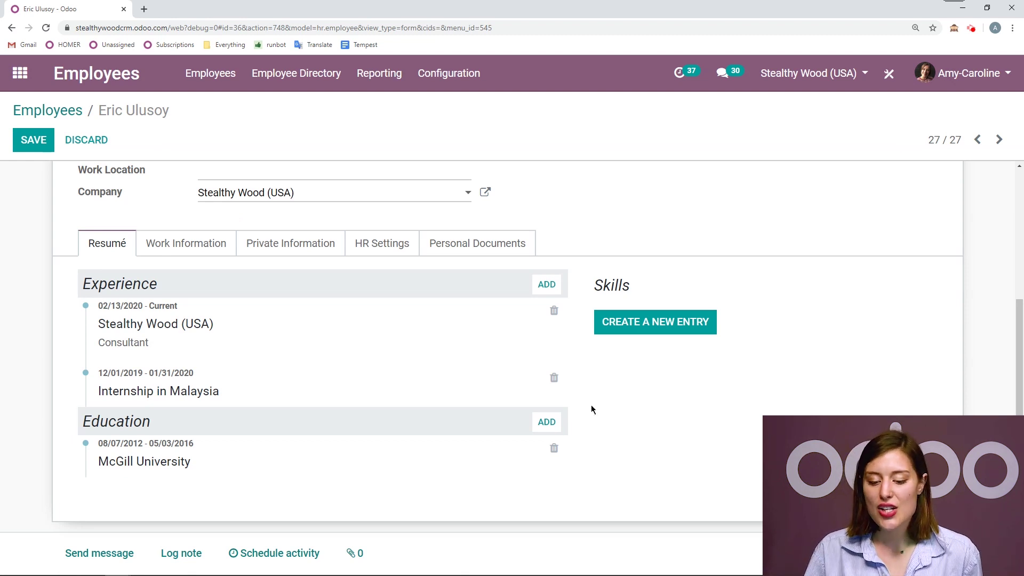
- Start a new skill entry with skill type Languages, after inspecting that type
{"action": "left_click", "coordinate": [666, 329]}
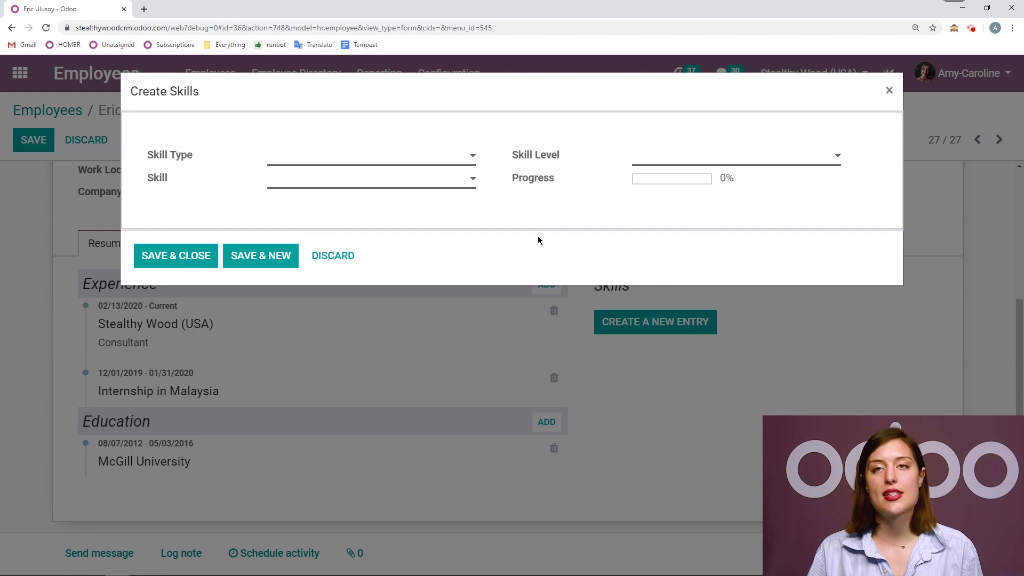
{"action": "left_click", "coordinate": [320, 155]}
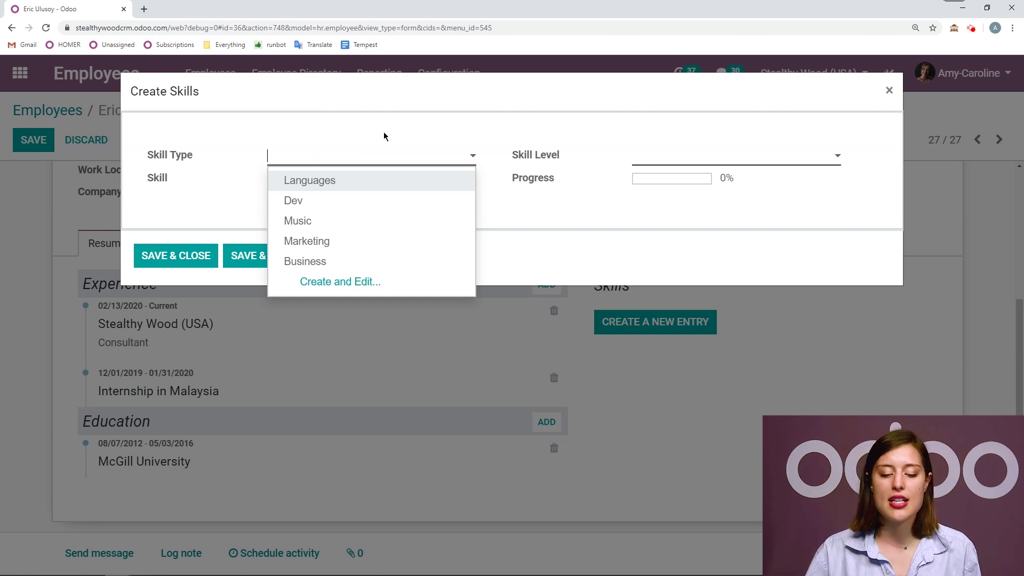
{"action": "left_click", "coordinate": [341, 283]}
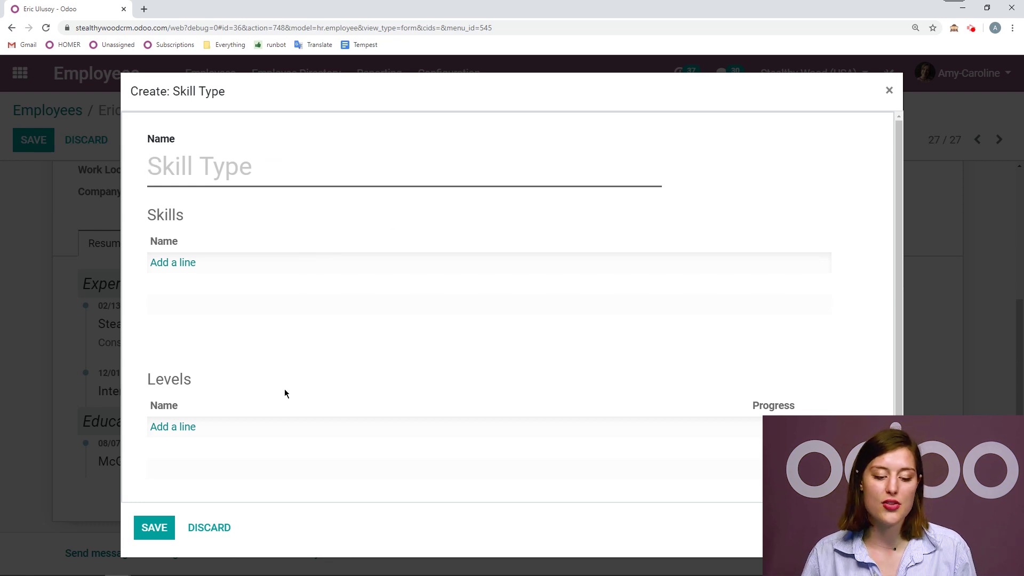
{"action": "left_click", "coordinate": [209, 528]}
{"action": "left_click", "coordinate": [354, 155]}
{"action": "left_click", "coordinate": [327, 181]}
{"action": "left_click", "coordinate": [489, 157]}
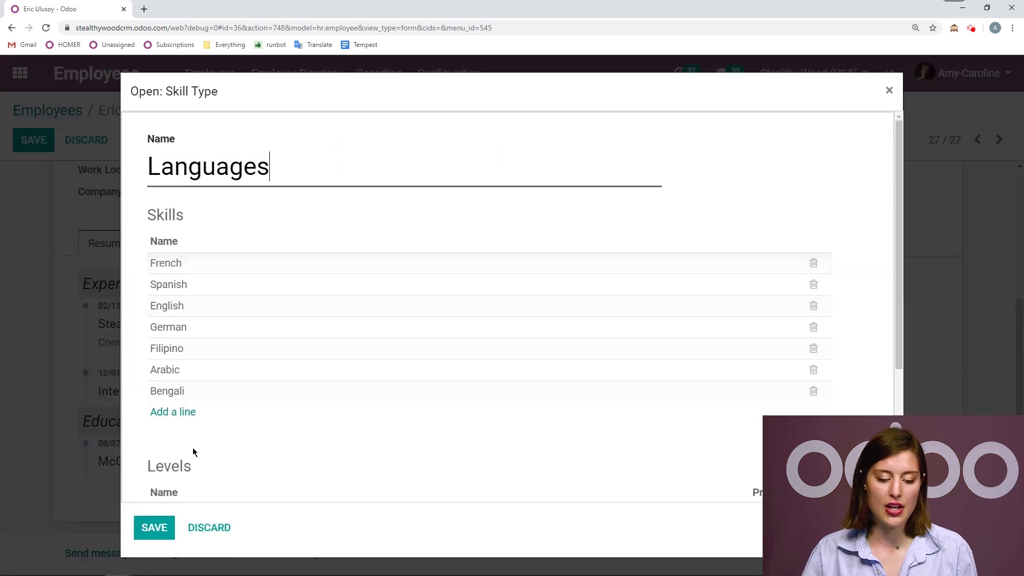
{"action": "scroll", "coordinate": [222, 288], "scroll_direction": "down", "scroll_amount": 4}
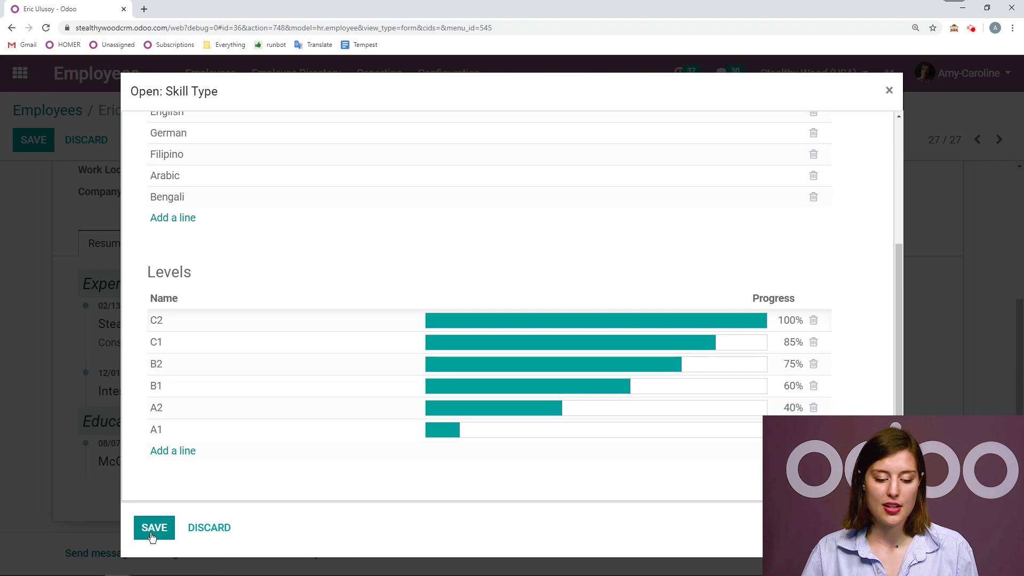
{"action": "left_click", "coordinate": [154, 528]}
- Choose French as the skill at level C2
{"action": "left_click", "coordinate": [323, 181]}
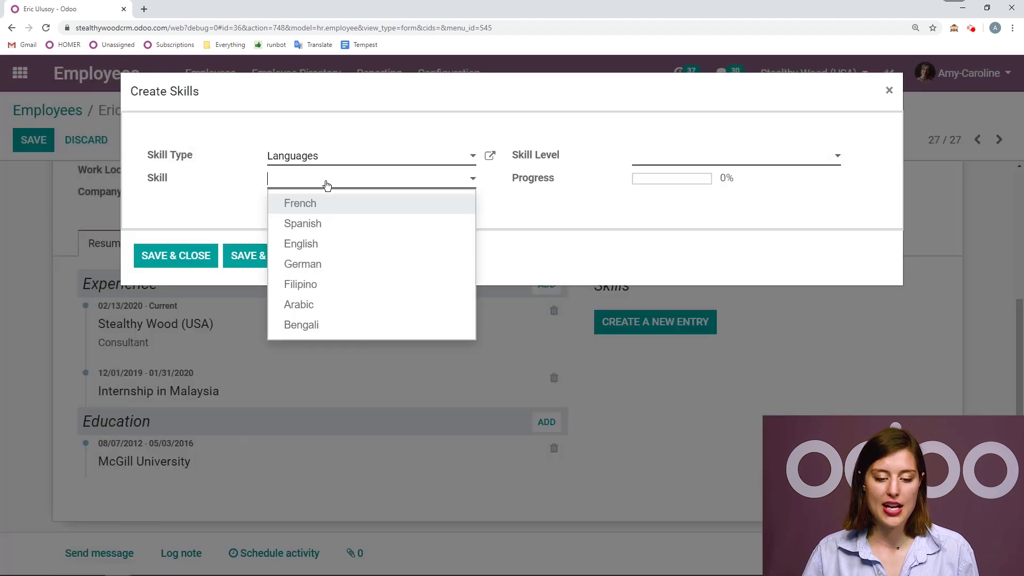
{"action": "left_click", "coordinate": [327, 205]}
{"action": "left_click", "coordinate": [688, 158]}
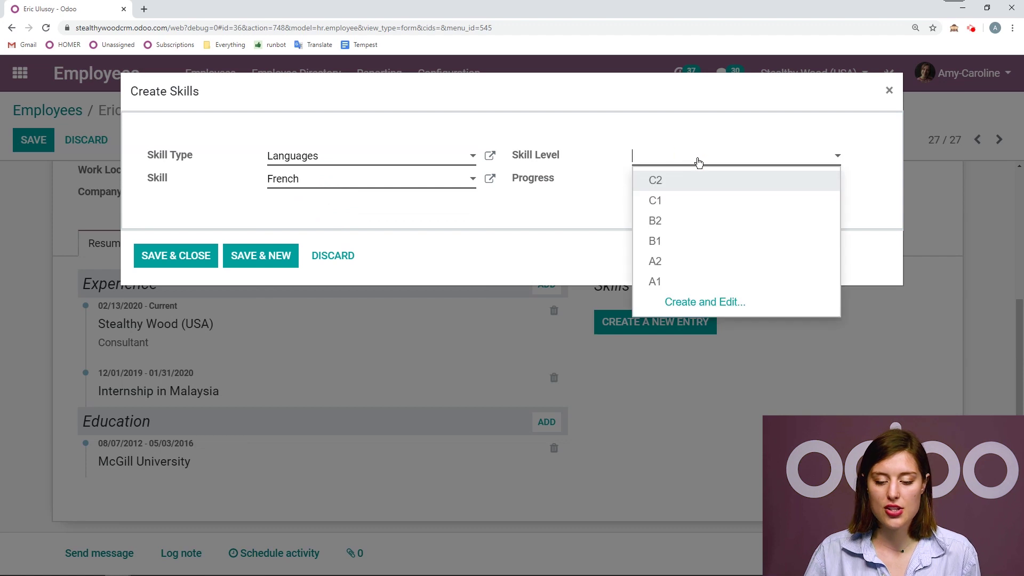
{"action": "left_click", "coordinate": [667, 180]}
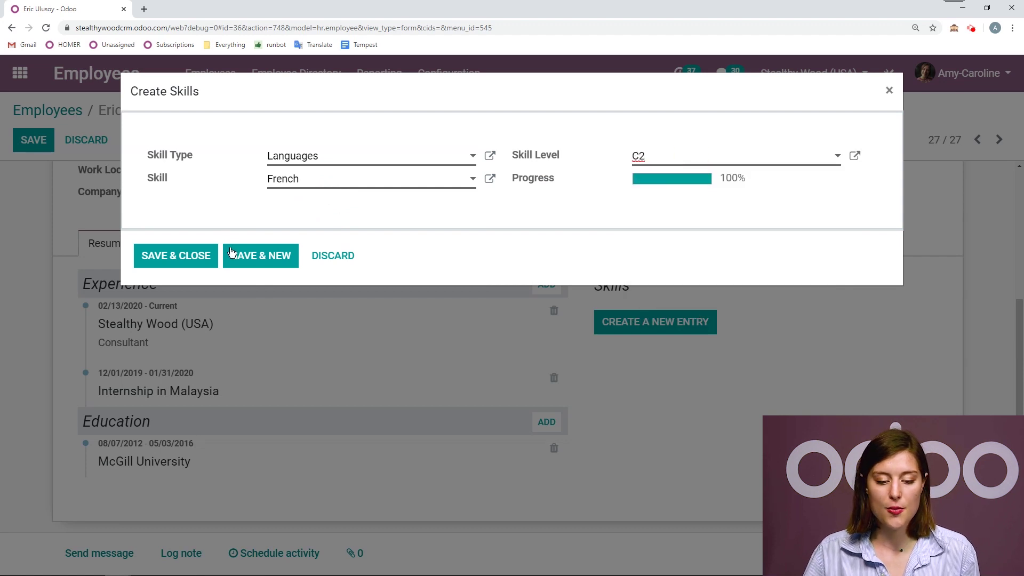
- Reselect French after discarding a typed 'Turkis', then Save & New
{"action": "left_click", "coordinate": [380, 163]}
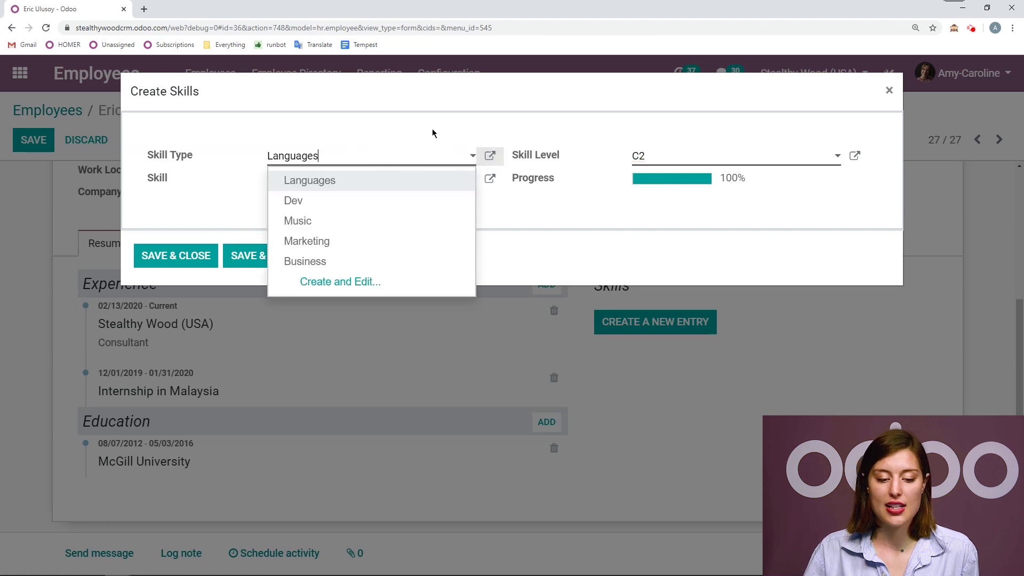
{"action": "left_click", "coordinate": [489, 158]}
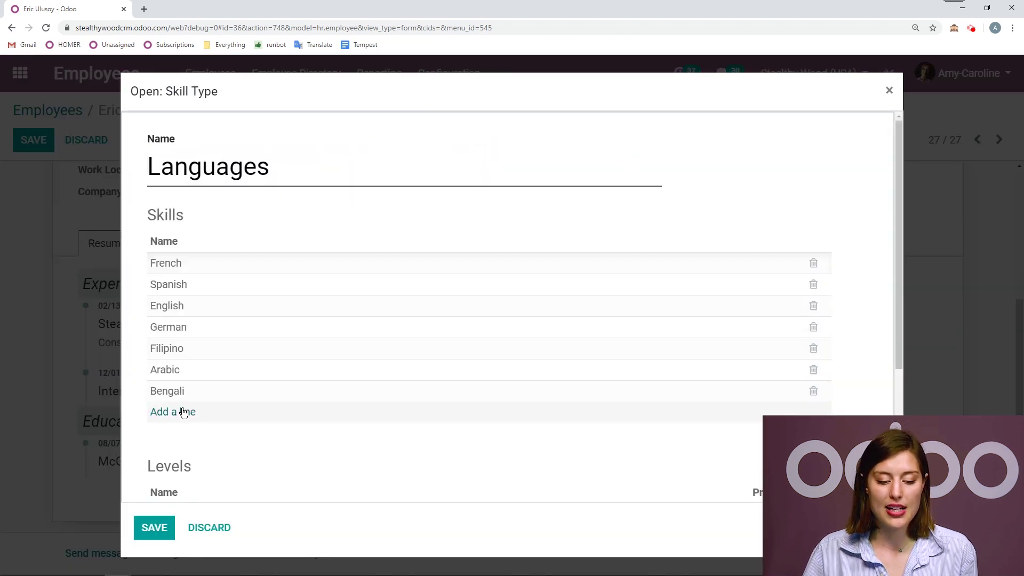
{"action": "left_click", "coordinate": [229, 528]}
{"action": "left_click", "coordinate": [354, 184]}
{"action": "left_click_drag", "start_coordinate": [319, 181], "coordinate": [251, 184]}
{"action": "key", "text": "BackSpace"}
{"action": "type", "text": "Turki"}
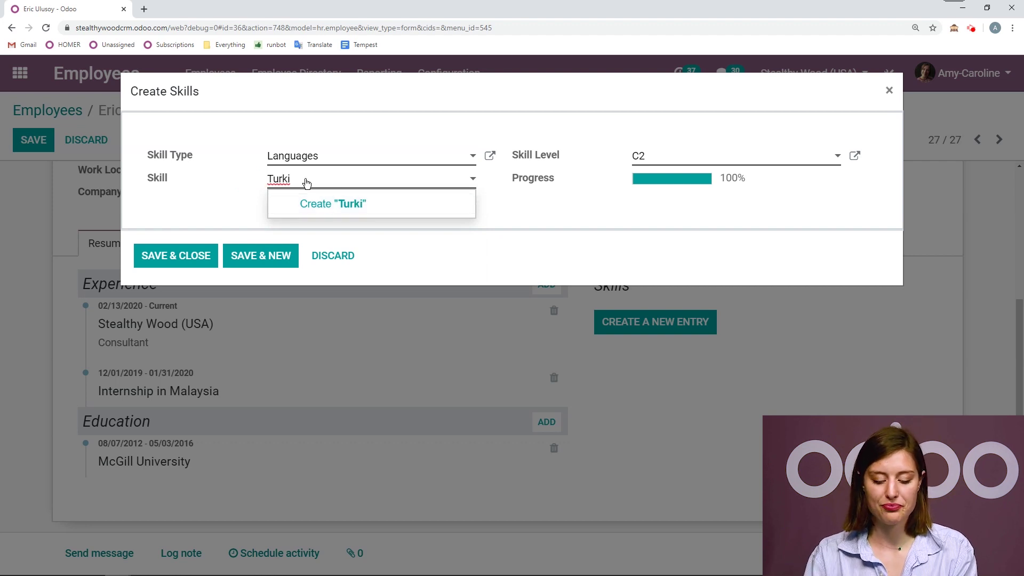
{"action": "type", "text": "s"}
{"action": "key", "text": "ctrl+a"}
{"action": "key", "text": "BackSpace"}
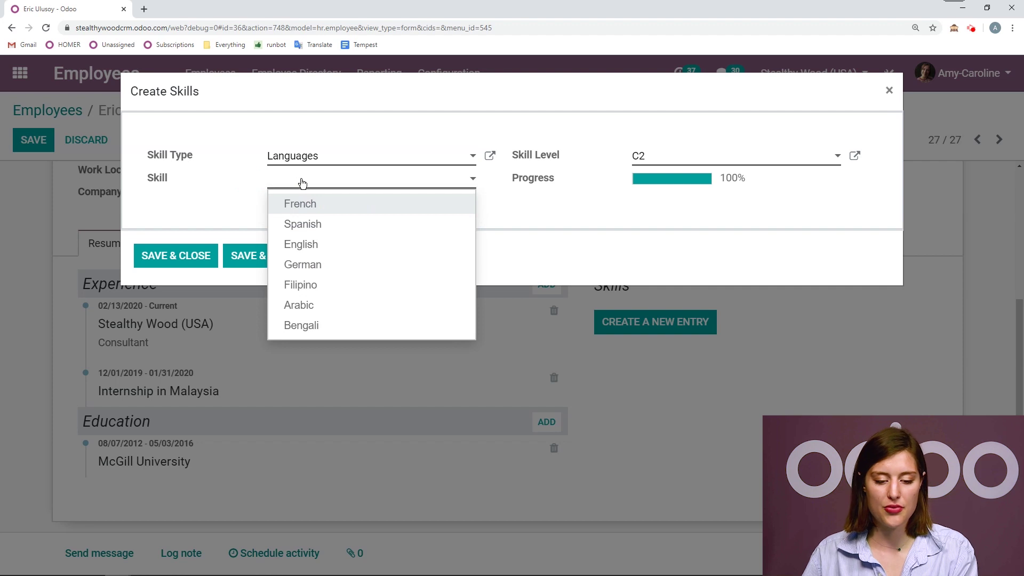
{"action": "left_click", "coordinate": [319, 202]}
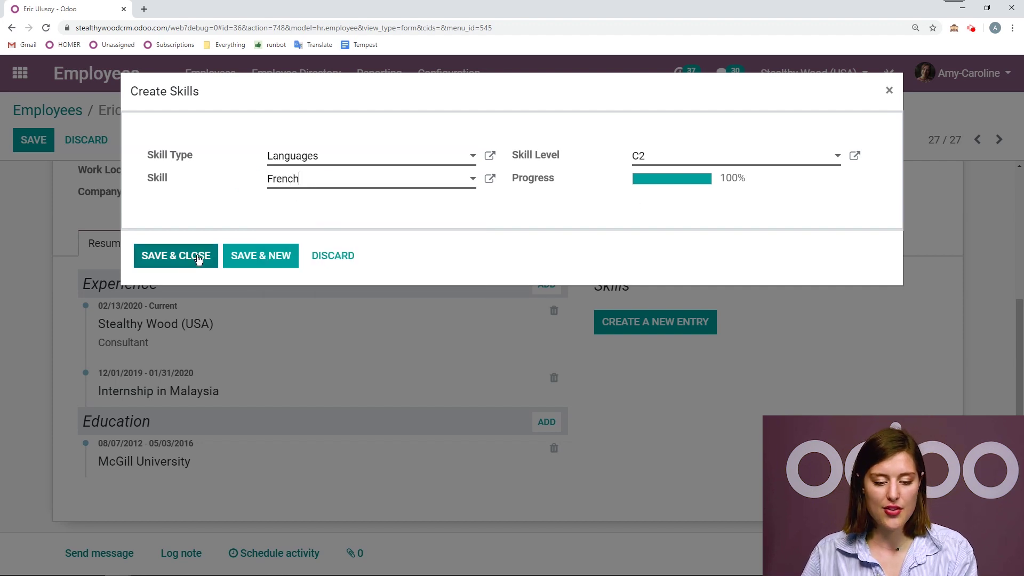
{"action": "left_click", "coordinate": [253, 258]}
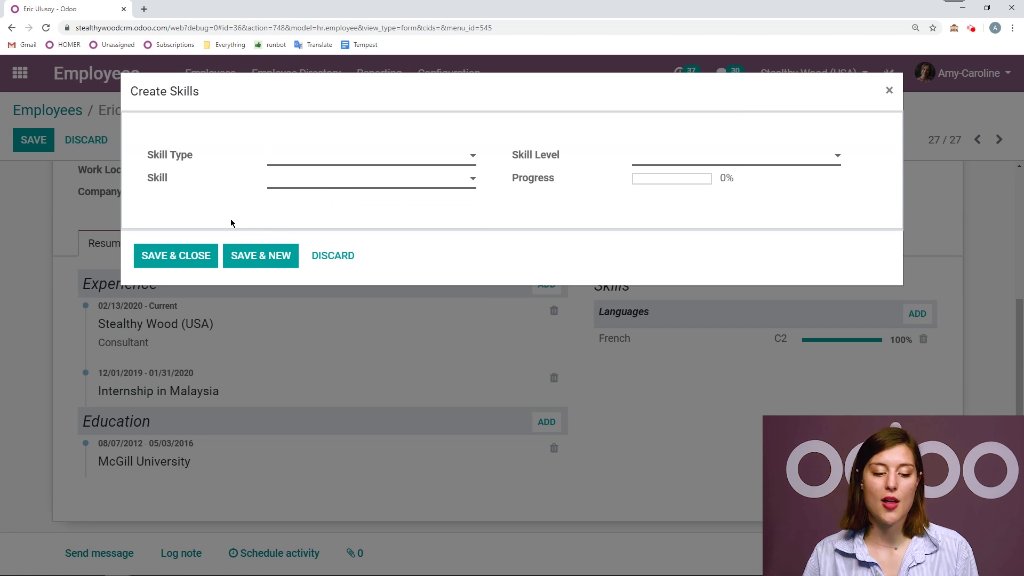
- Add the Languages skill English at level C1 and Save & New
{"action": "left_click", "coordinate": [294, 160]}
{"action": "left_click", "coordinate": [318, 179]}
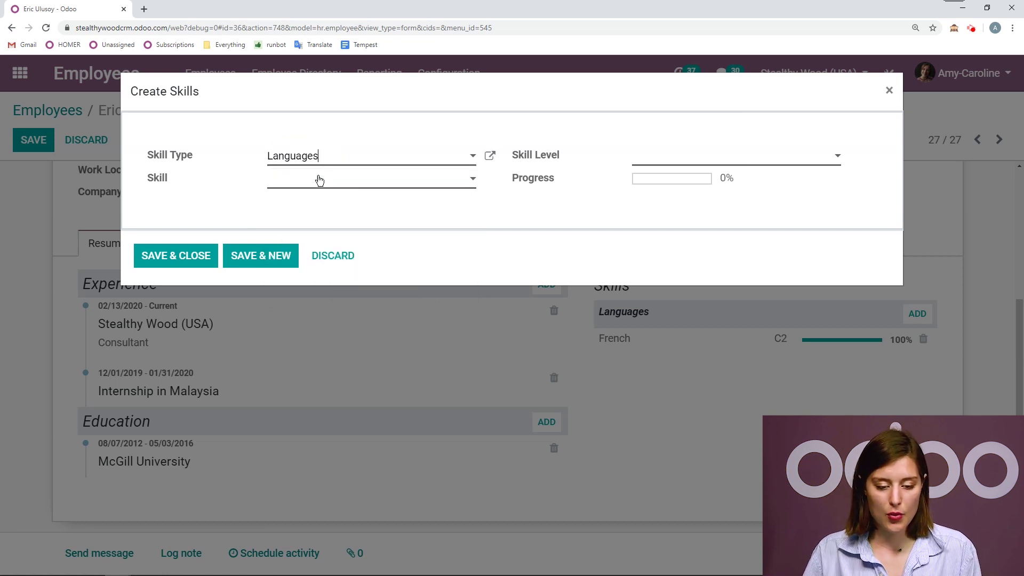
{"action": "left_click", "coordinate": [319, 179]}
{"action": "left_click", "coordinate": [326, 243]}
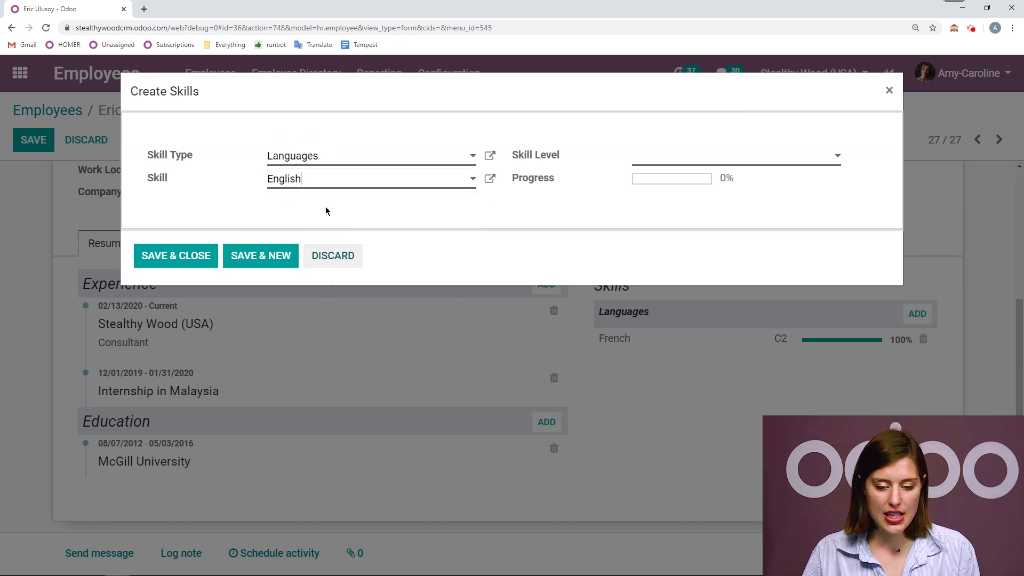
{"action": "left_click", "coordinate": [692, 158]}
{"action": "left_click", "coordinate": [672, 187]}
{"action": "left_click", "coordinate": [674, 161]}
{"action": "left_click", "coordinate": [660, 203]}
{"action": "left_click", "coordinate": [269, 256]}
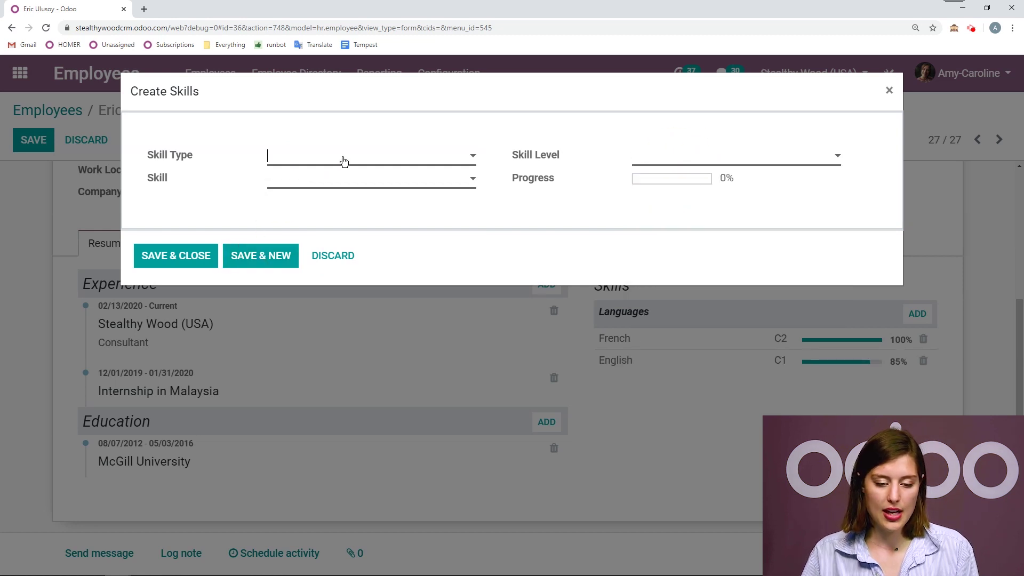
- Add Spanish at level A2 and begin another skill entry
{"action": "left_click", "coordinate": [343, 161]}
{"action": "left_click", "coordinate": [341, 183]}
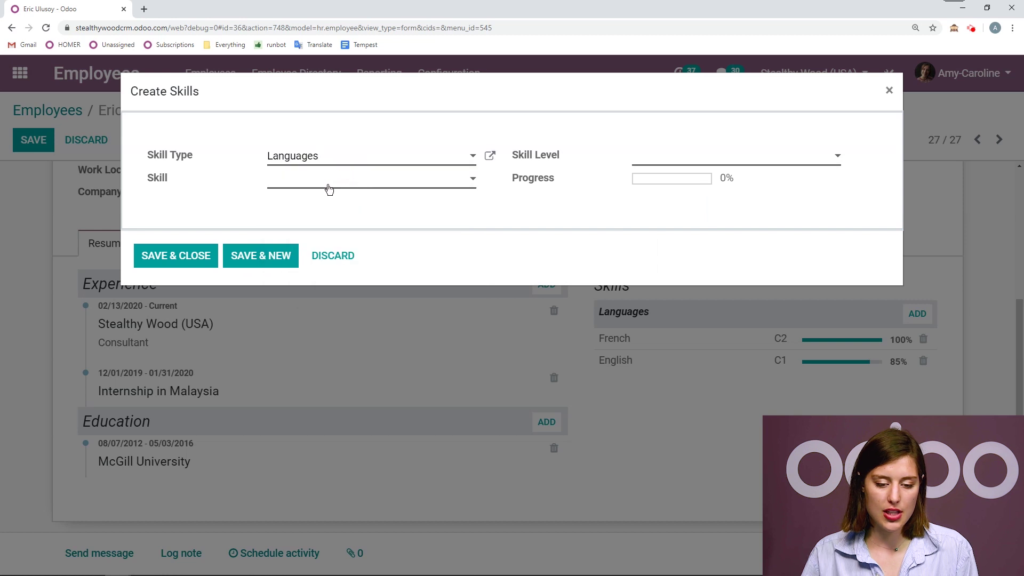
{"action": "left_click", "coordinate": [329, 189]}
{"action": "left_click", "coordinate": [354, 222]}
{"action": "left_click", "coordinate": [667, 160]}
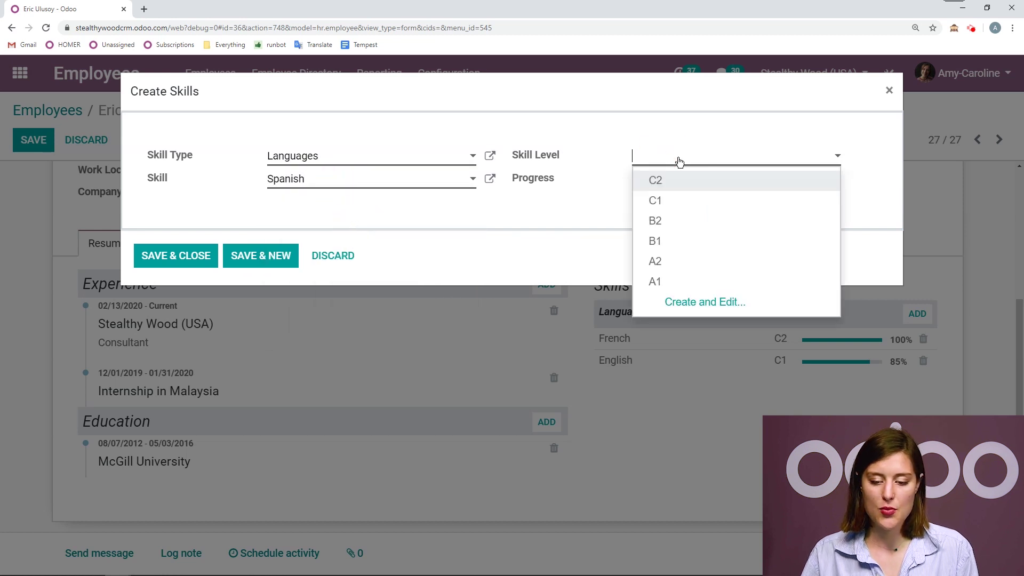
{"action": "left_click", "coordinate": [701, 261]}
{"action": "left_click", "coordinate": [265, 258]}
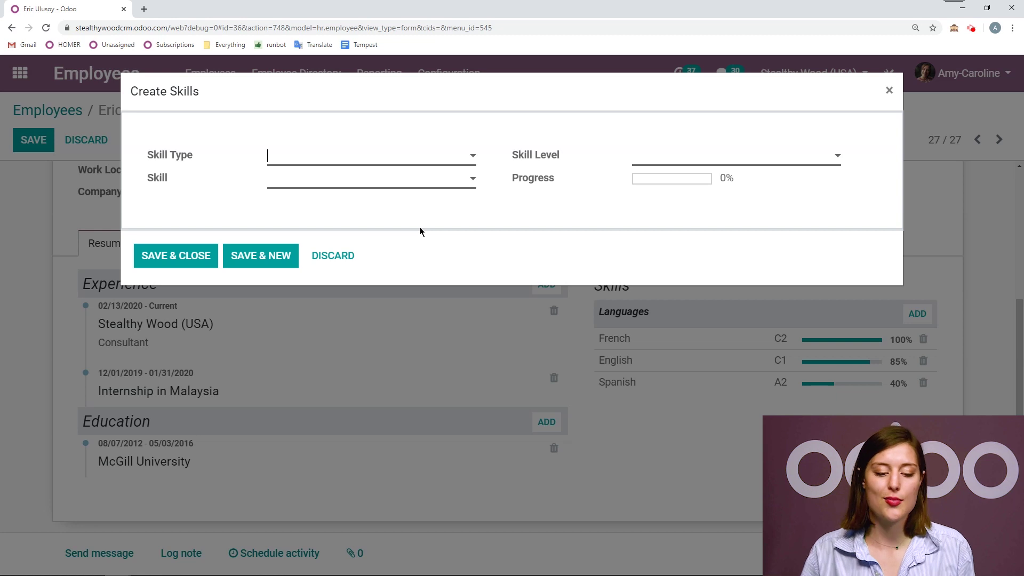
{"action": "left_click", "coordinate": [377, 157]}
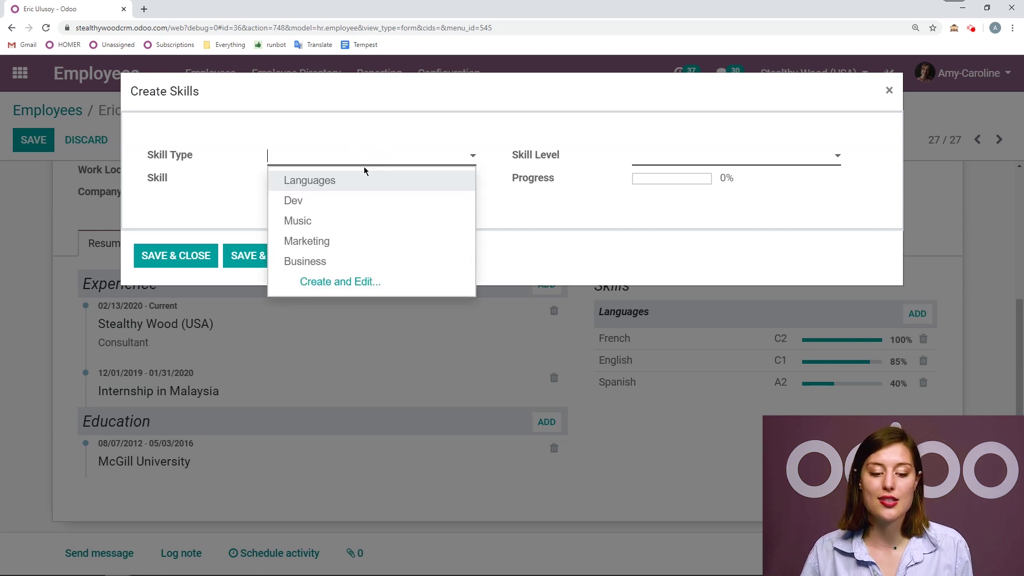
- Open the Business skill type and add a level 'Superior' with progress 100
{"action": "left_click", "coordinate": [342, 261]}
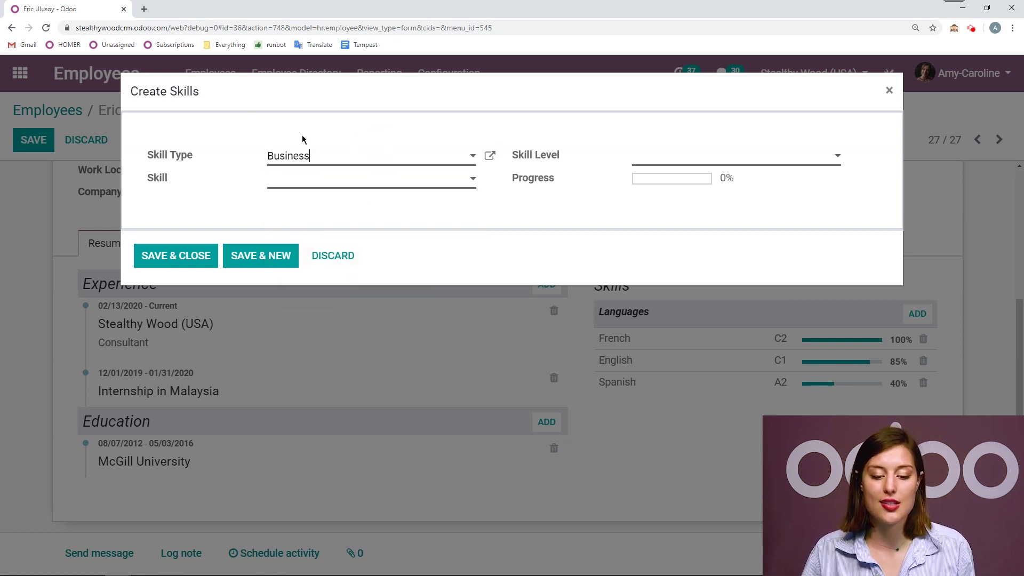
{"action": "left_click", "coordinate": [489, 156]}
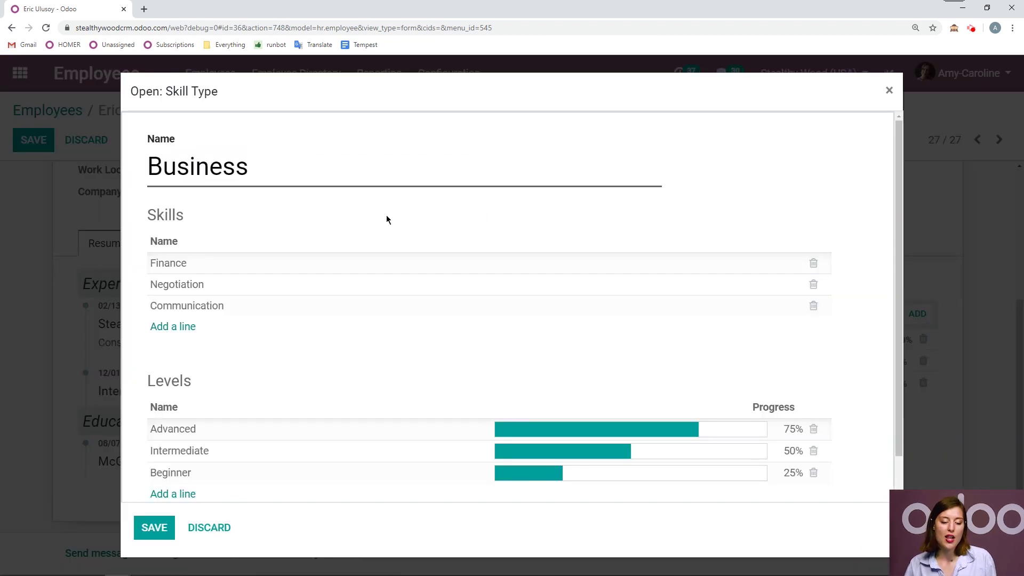
{"action": "scroll", "coordinate": [386, 216], "scroll_direction": "down", "scroll_amount": 1}
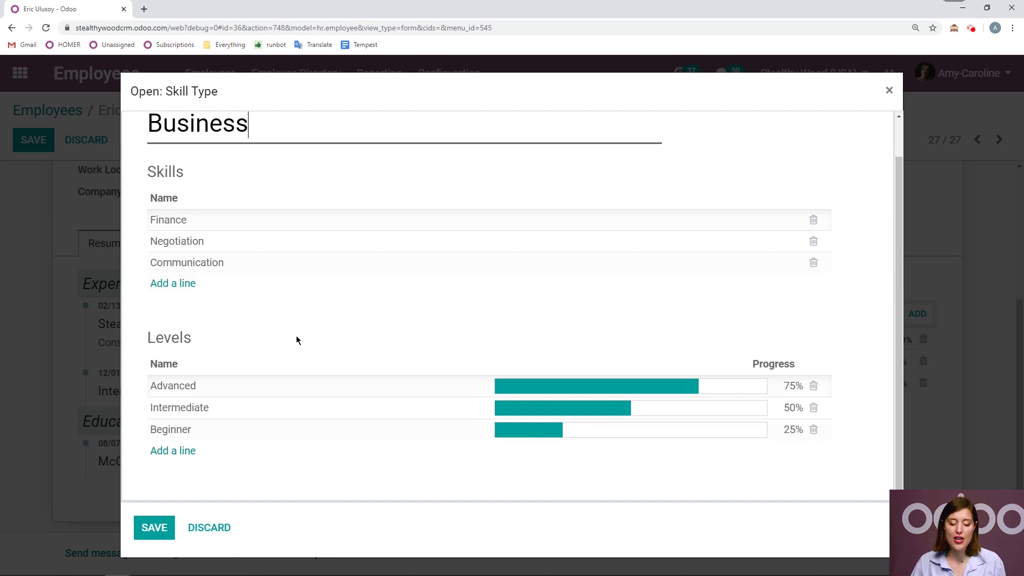
{"action": "left_click", "coordinate": [193, 452]}
{"action": "type", "text": "Su"}
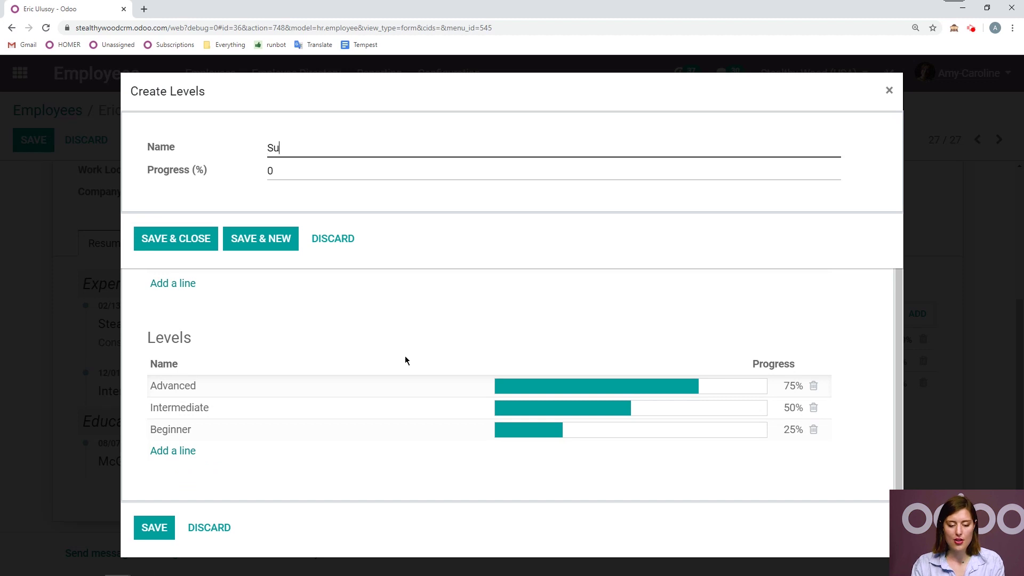
{"action": "type", "text": "perior"}
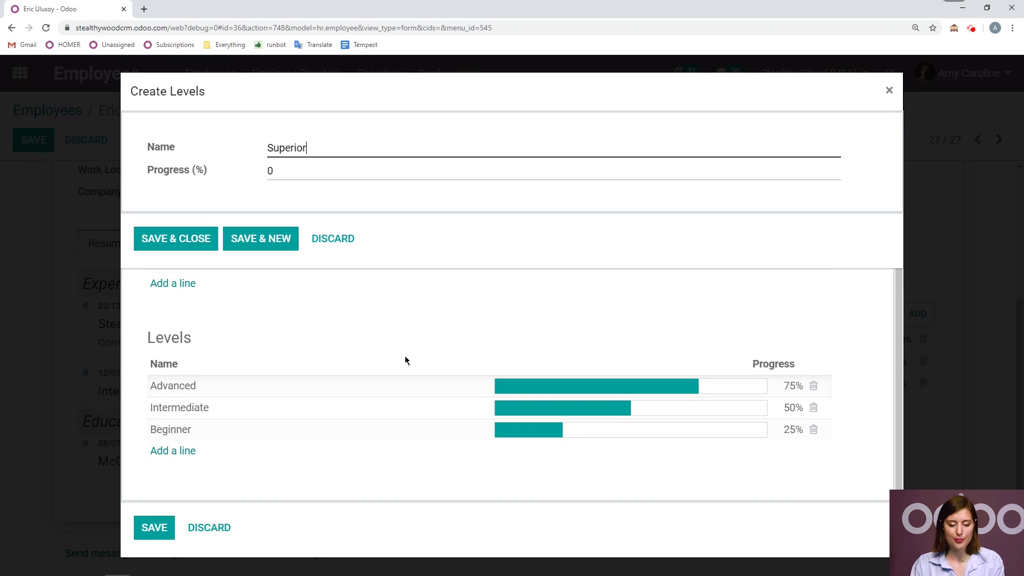
{"action": "left_click", "coordinate": [315, 169]}
{"action": "key", "text": "BackSpace"}
{"action": "type", "text": "100"}
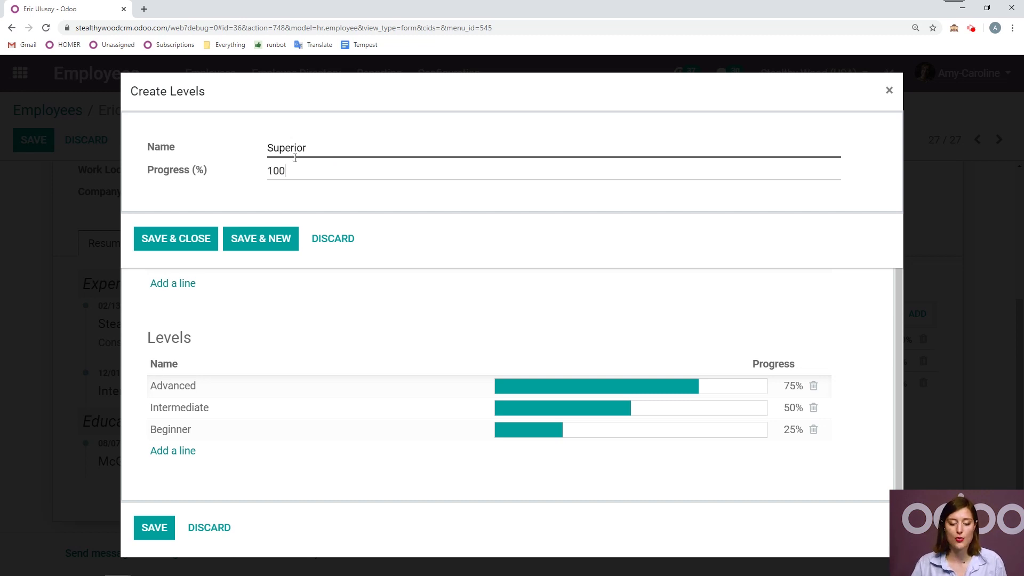
{"action": "left_click", "coordinate": [199, 238]}
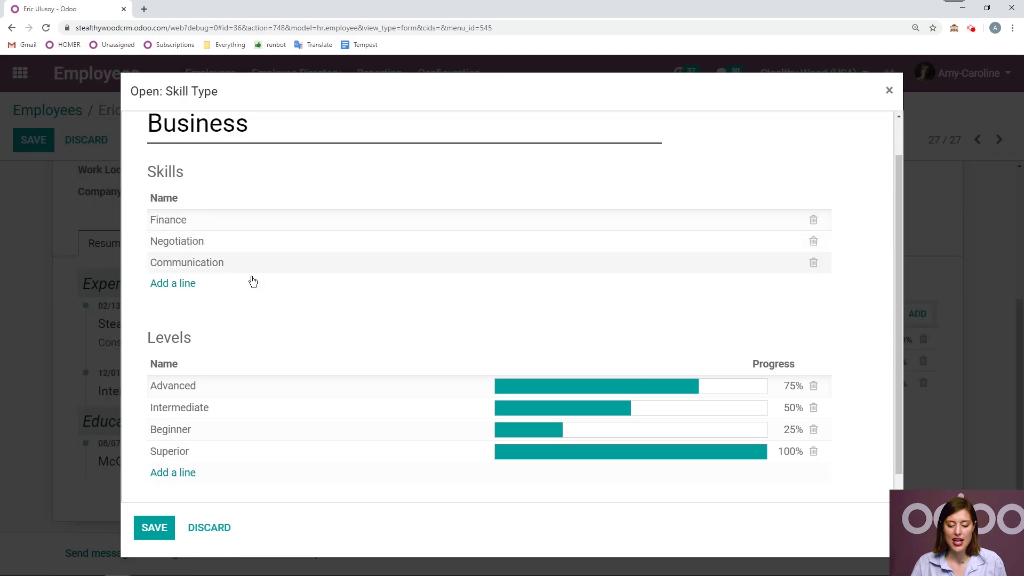
- Save the Business type, then add Finance at Advanced with Save & New
{"action": "left_click", "coordinate": [149, 525]}
{"action": "left_click", "coordinate": [344, 191]}
{"action": "left_click", "coordinate": [340, 202]}
{"action": "left_click", "coordinate": [683, 155]}
{"action": "left_click", "coordinate": [667, 201]}
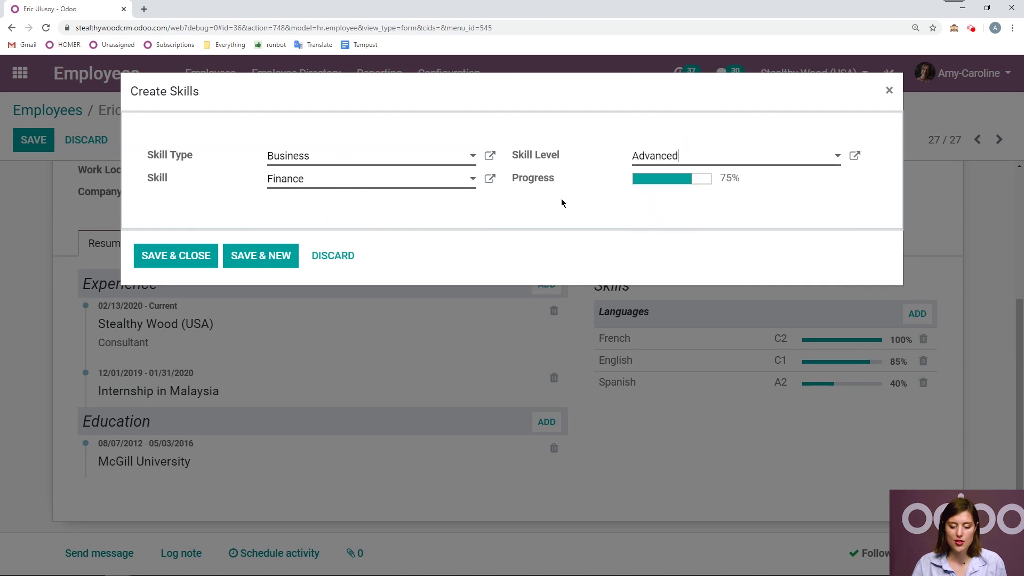
{"action": "left_click", "coordinate": [261, 255]}
- Add the Business skill Negotiation at level Advanced with Save & New
{"action": "left_click", "coordinate": [334, 188]}
{"action": "left_click", "coordinate": [331, 164]}
{"action": "left_click", "coordinate": [327, 260]}
{"action": "left_click", "coordinate": [323, 185]}
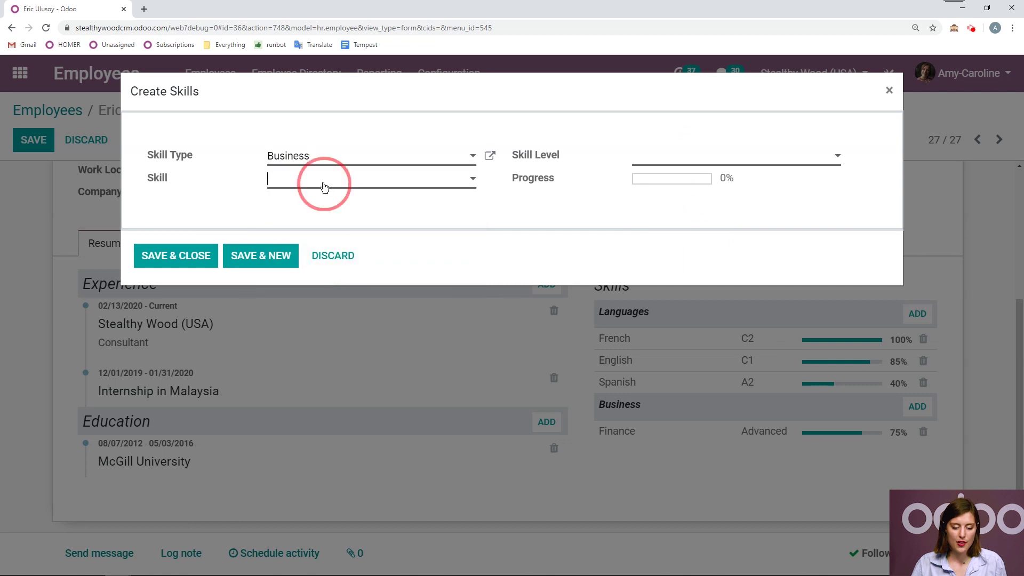
{"action": "left_click", "coordinate": [284, 225]}
{"action": "left_click", "coordinate": [682, 157]}
{"action": "left_click", "coordinate": [668, 201]}
{"action": "left_click", "coordinate": [261, 255]}
- Add the Business skill Communication at level Superior and Save & Close
{"action": "left_click", "coordinate": [331, 156]}
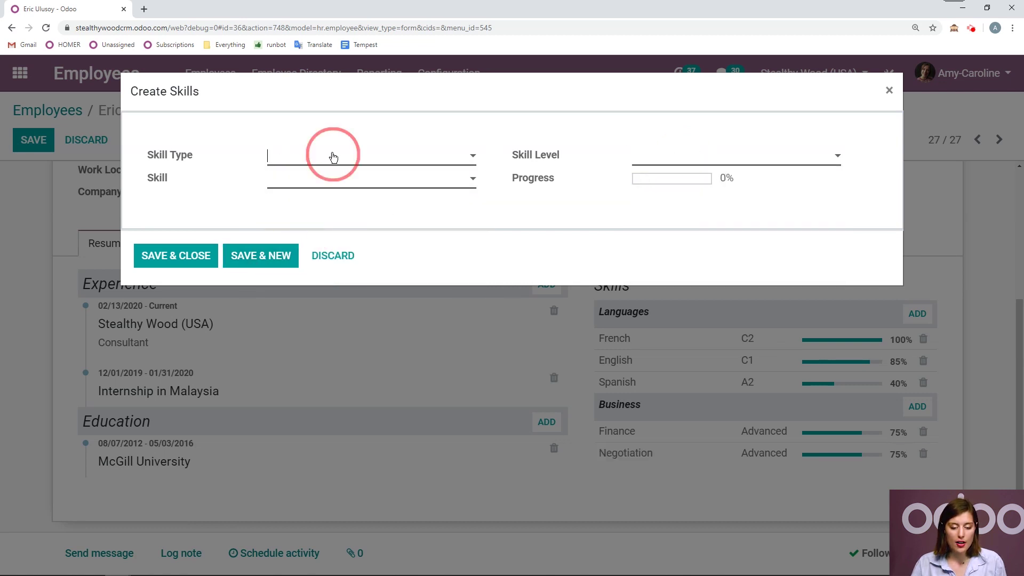
{"action": "left_click", "coordinate": [318, 260]}
{"action": "left_click", "coordinate": [327, 177]}
{"action": "left_click", "coordinate": [317, 242]}
{"action": "left_click", "coordinate": [644, 163]}
{"action": "left_click", "coordinate": [673, 185]}
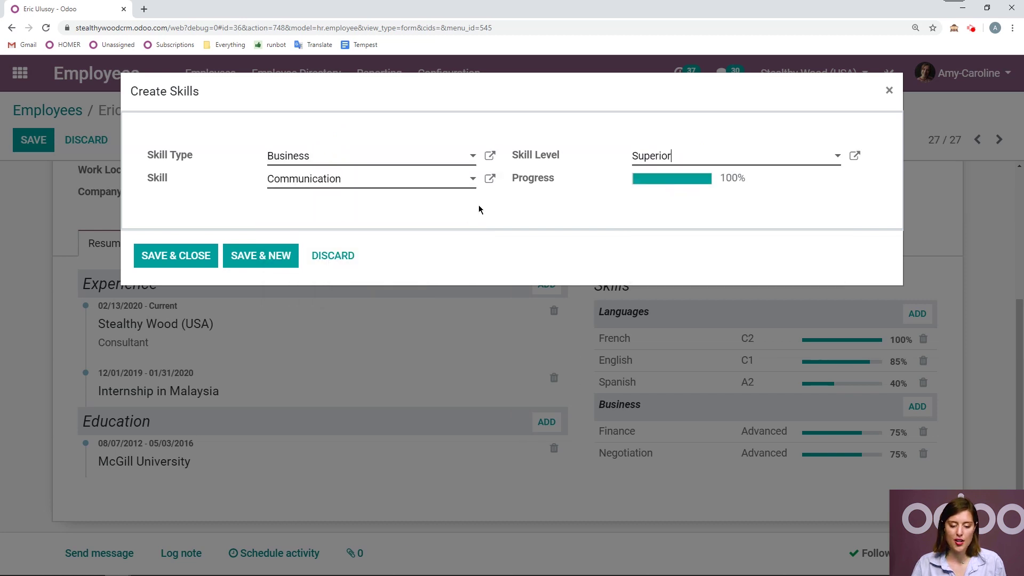
{"action": "left_click", "coordinate": [184, 255]}
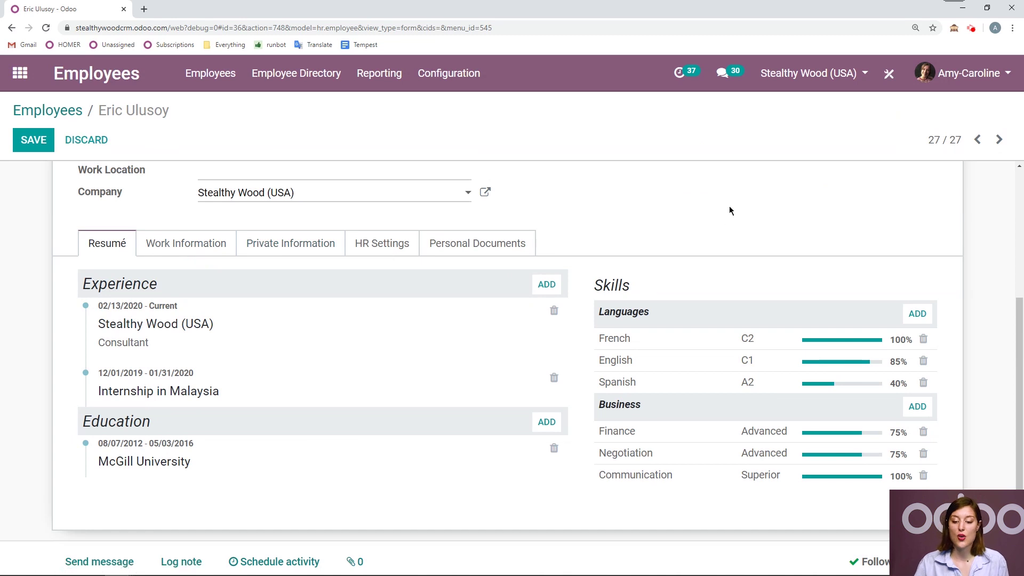
- Change the Spanish skill level from A2 to B2 and save it
{"action": "scroll", "coordinate": [725, 208], "scroll_direction": "down", "scroll_amount": 1}
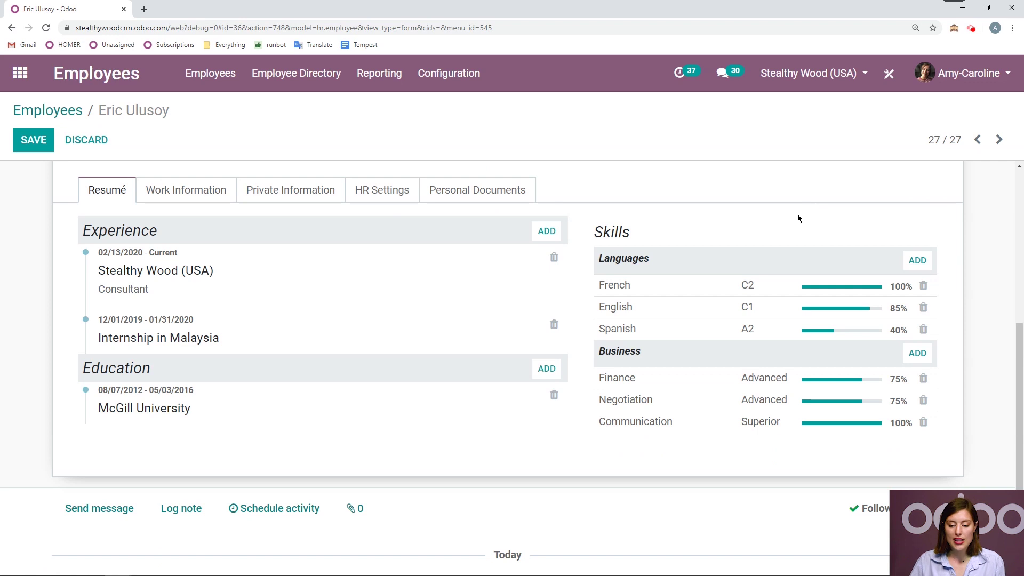
{"action": "left_click", "coordinate": [702, 335]}
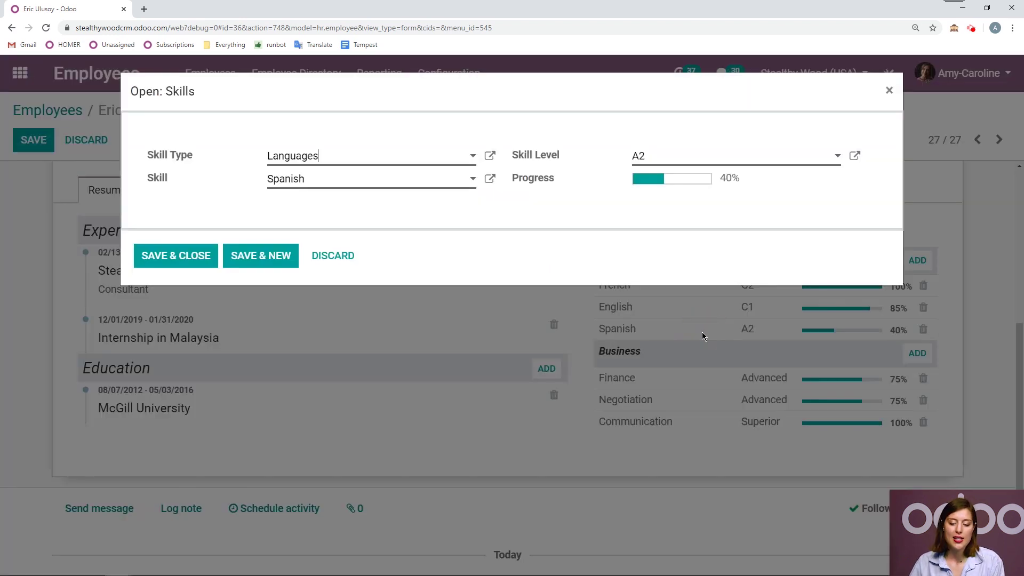
{"action": "left_click", "coordinate": [679, 160]}
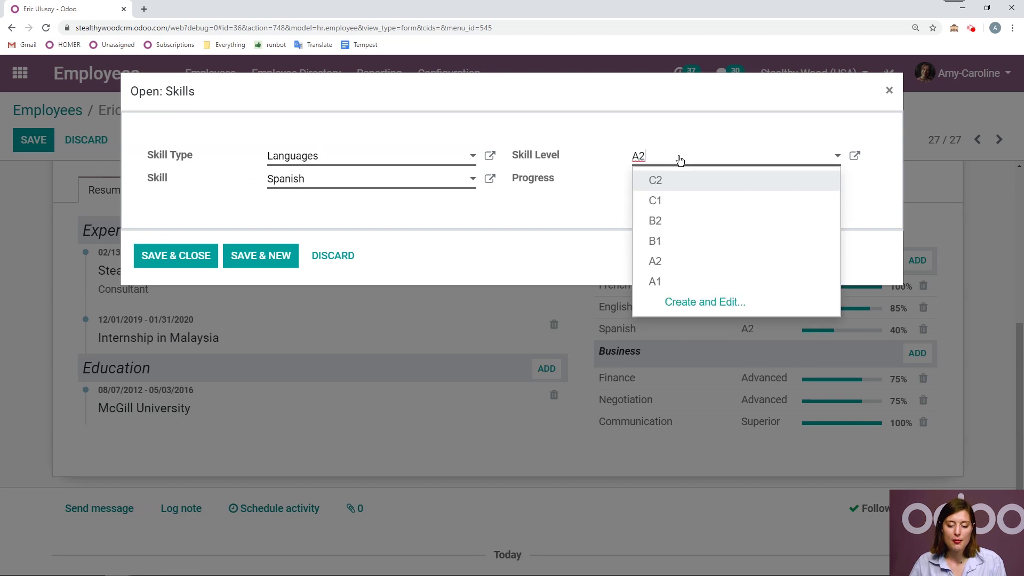
{"action": "left_click", "coordinate": [681, 224]}
{"action": "left_click", "coordinate": [176, 257]}
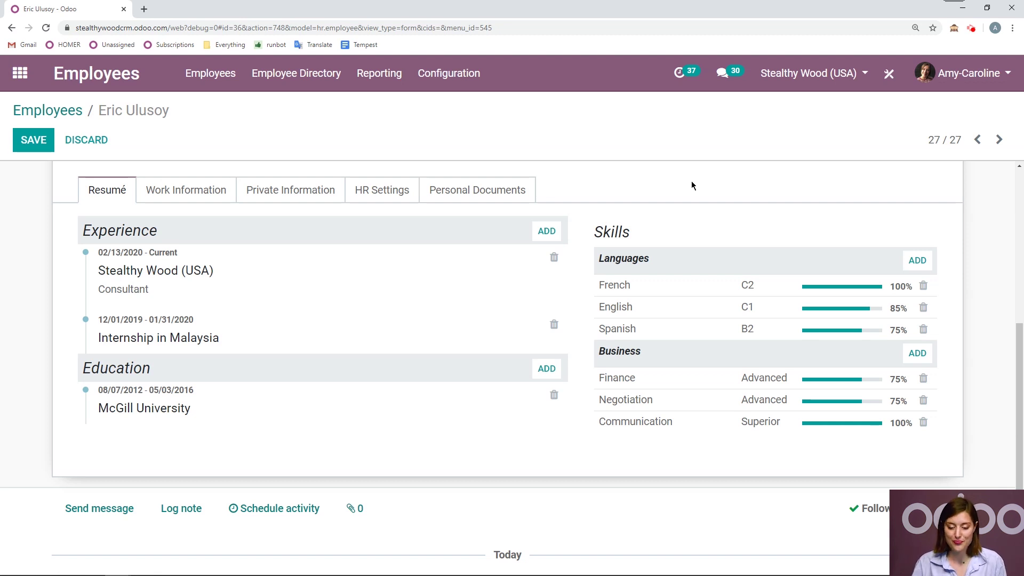
- Save the employee record
{"action": "scroll", "coordinate": [690, 180], "scroll_direction": "up", "scroll_amount": 2}
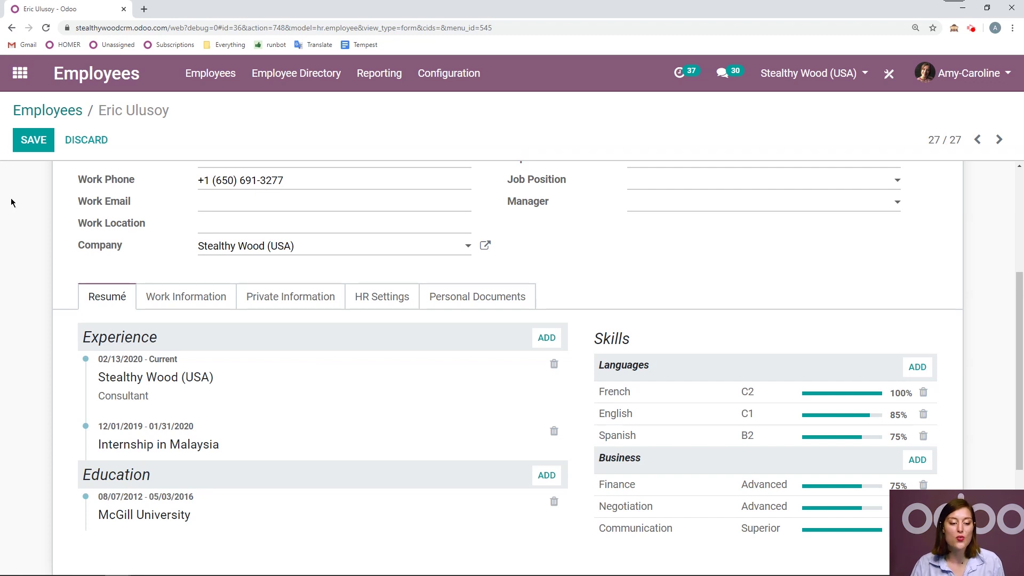
{"action": "scroll", "coordinate": [21, 208], "scroll_direction": "up", "scroll_amount": 4}
{"action": "left_click", "coordinate": [37, 147]}
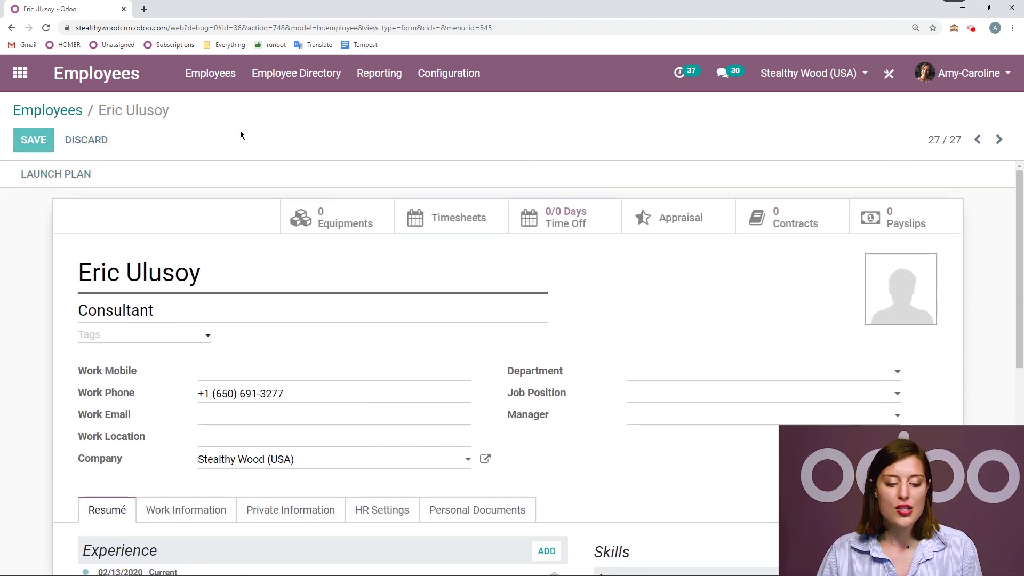
- Back in the employee list, search skills for 'french', then remove that filter
{"action": "left_click", "coordinate": [48, 110]}
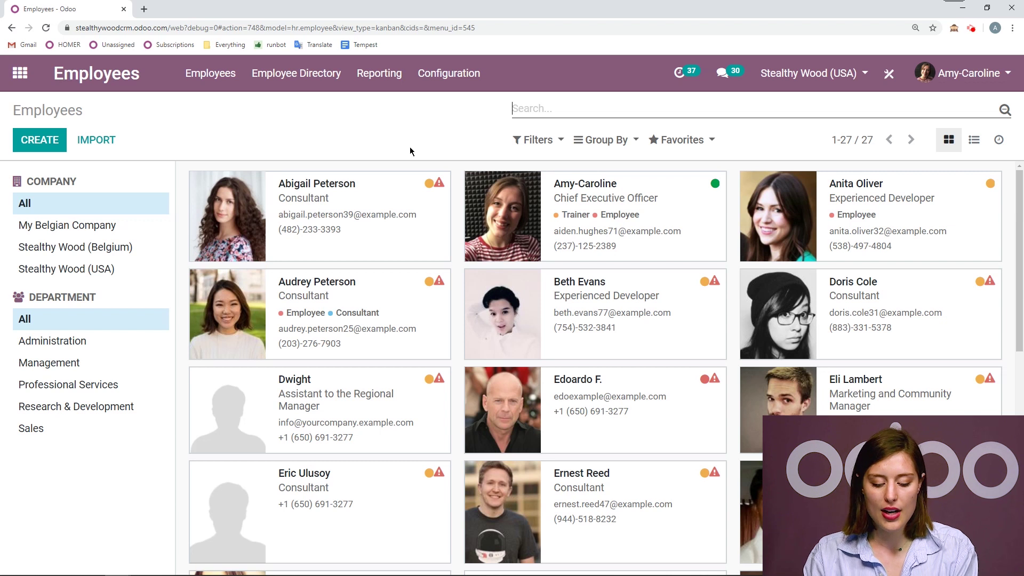
{"action": "type", "text": "french"}
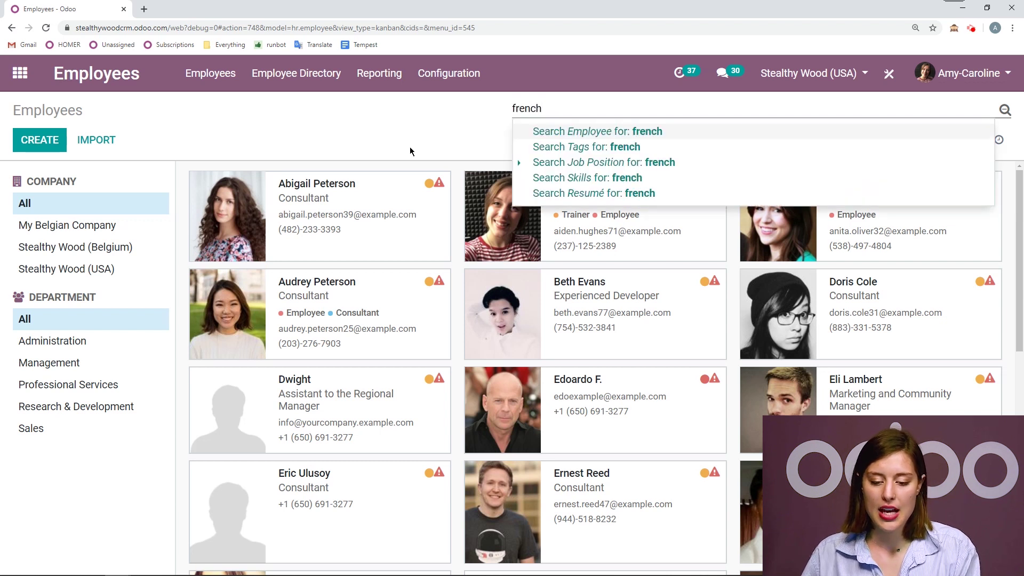
{"action": "left_click", "coordinate": [611, 179]}
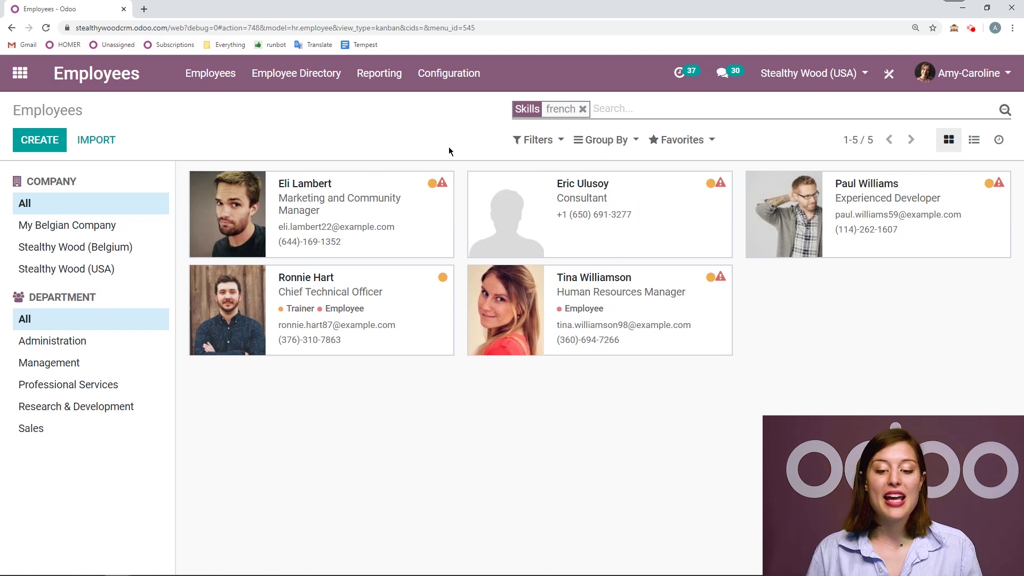
{"action": "key", "text": "BackSpace"}
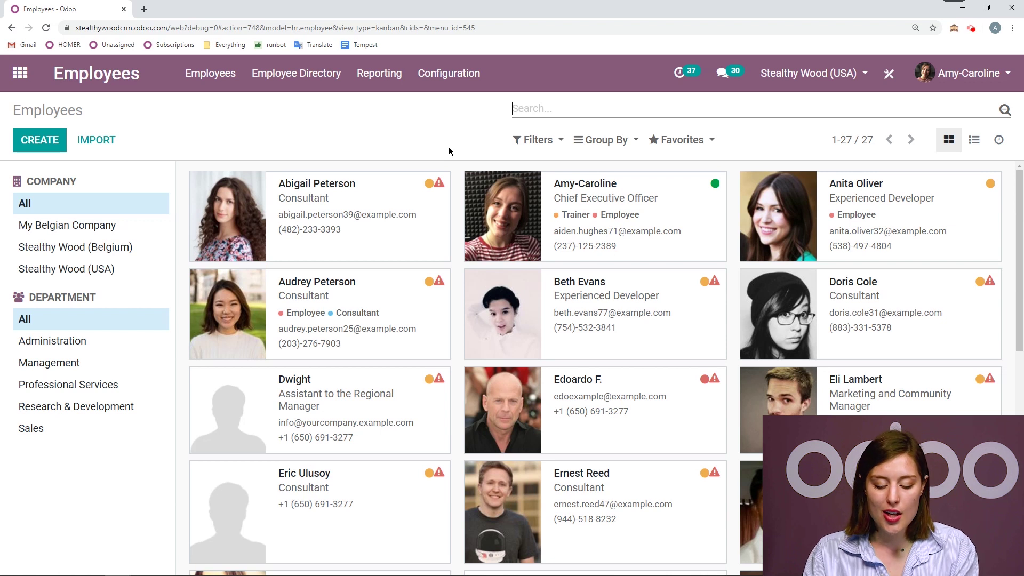
- Search résumés for 'McGill University', leaving only the new Consultant employee listed
{"action": "type", "text": "McGill "}
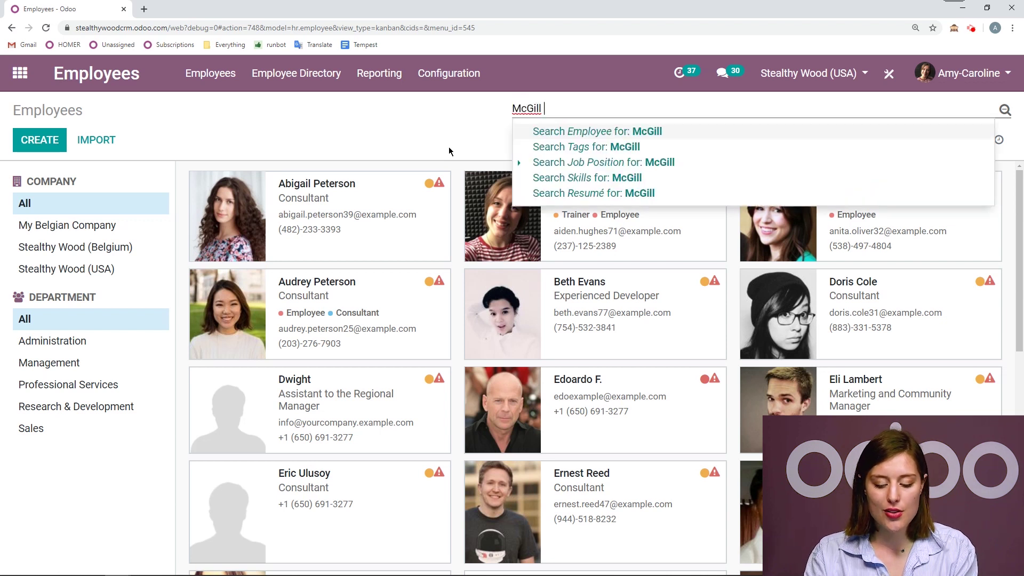
{"action": "type", "text": "University"}
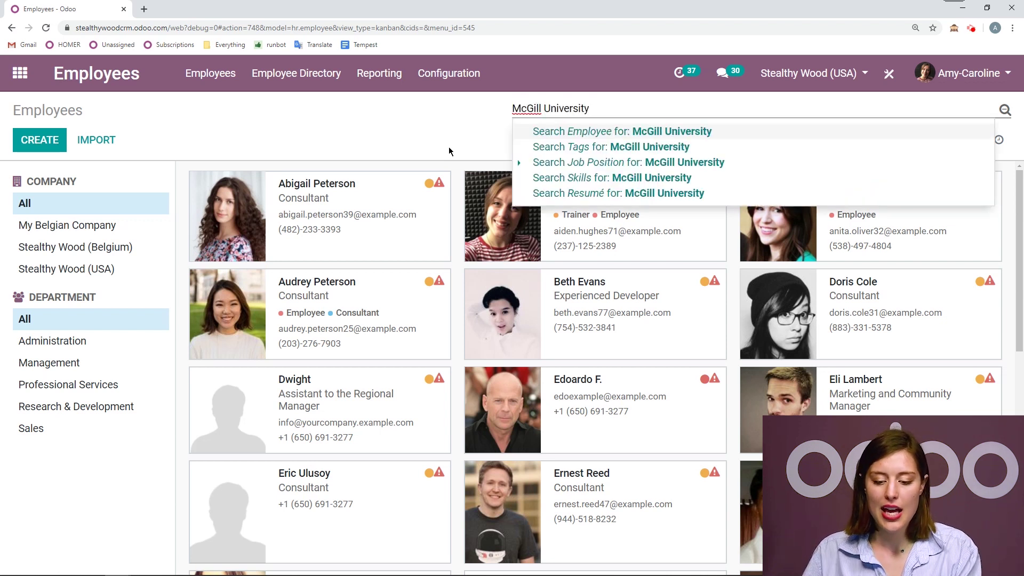
{"action": "left_click", "coordinate": [592, 194]}
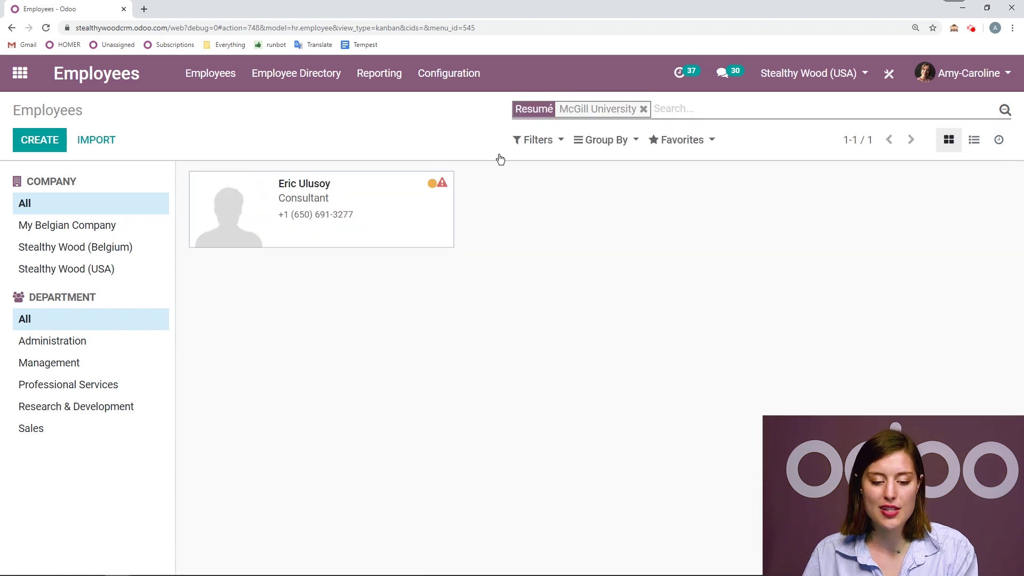